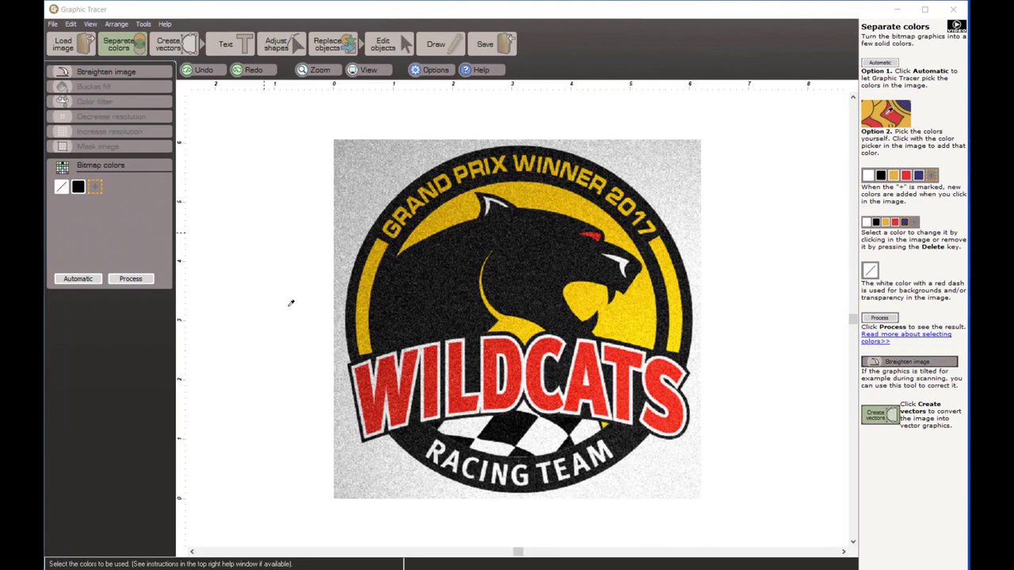
Pick the bitmap colors automatically and remove the light grey one from the palette
click(90, 280)
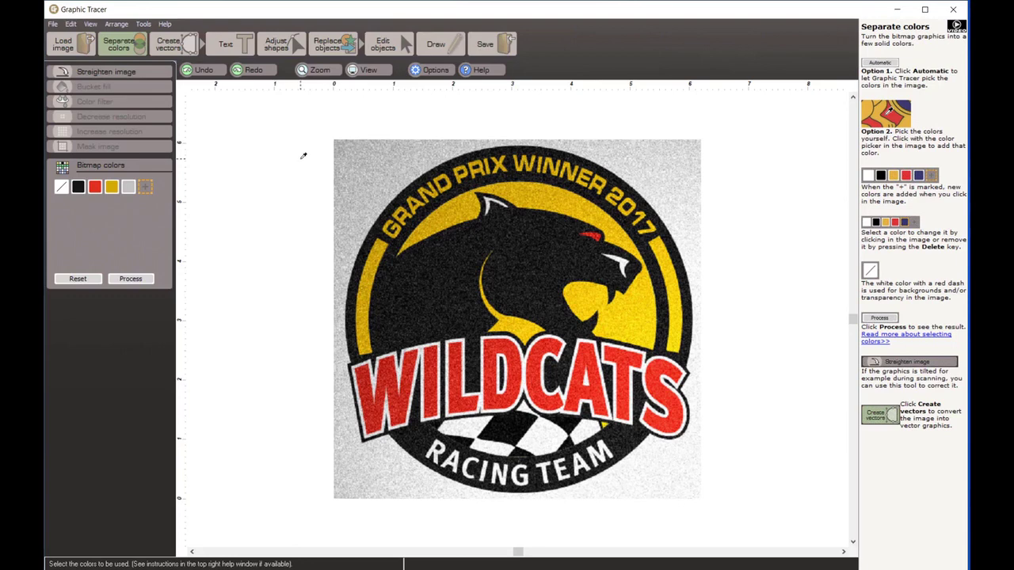
click(128, 187)
click(92, 278)
Assign the image's light grey background to the transparent color and process the color separation
click(61, 189)
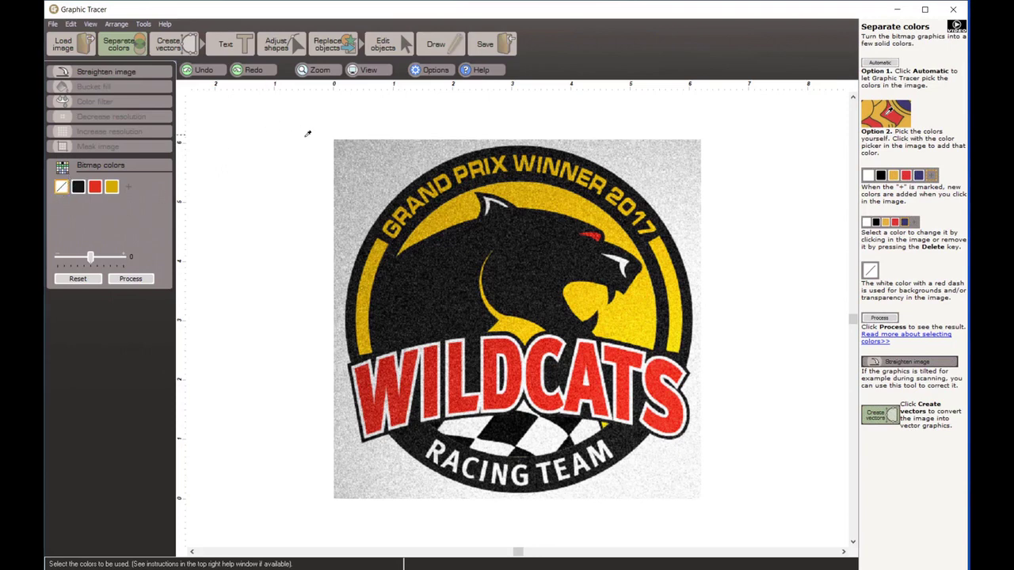
click(339, 141)
click(129, 280)
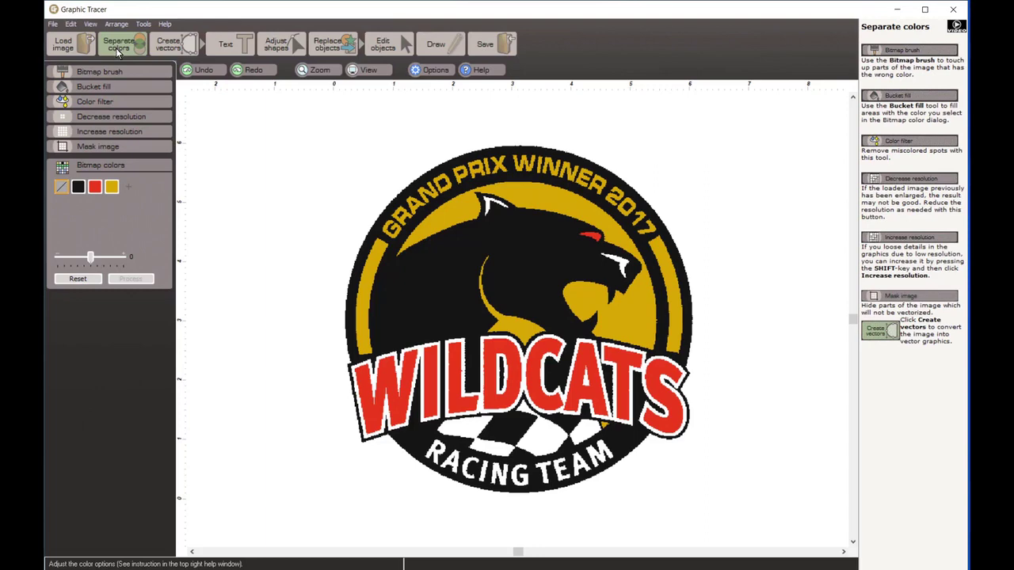
Convert the color-separated logo to vectors and check the traced edges around the upper lettering
click(169, 48)
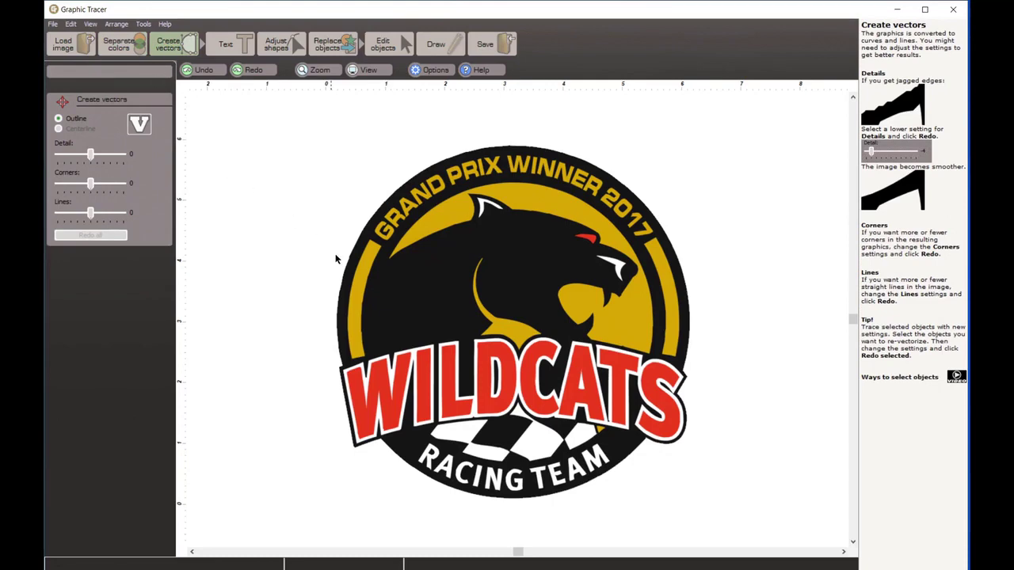
scroll(519, 323, up, 4)
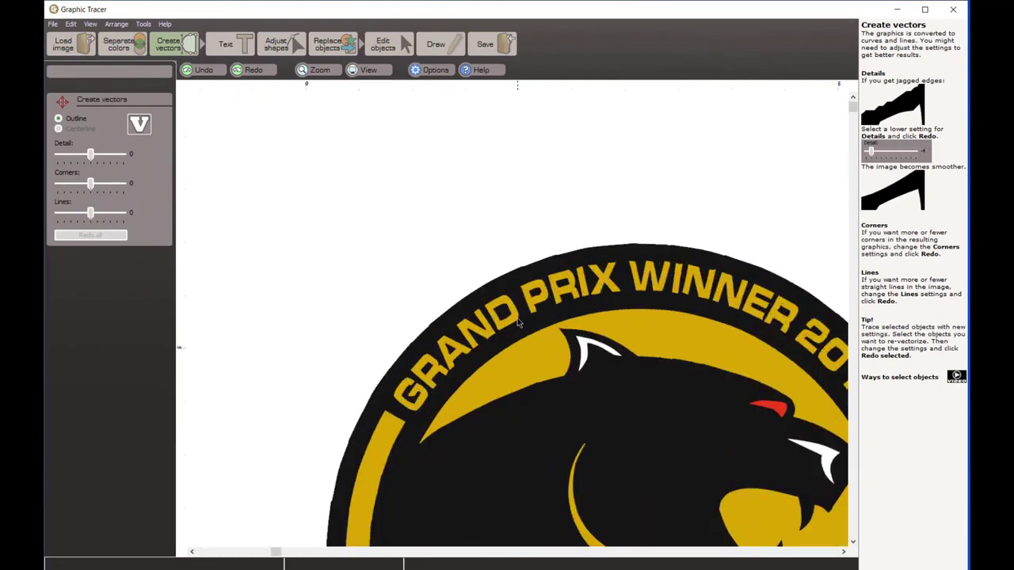
scroll(519, 323, down, 2)
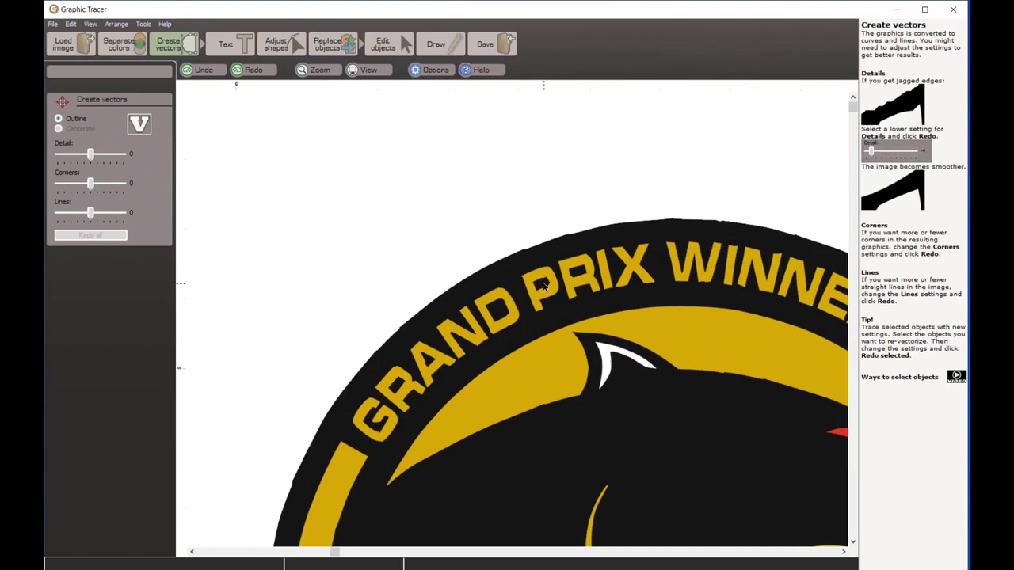
scroll(519, 323, down, 2)
scroll(518, 321, up, 1)
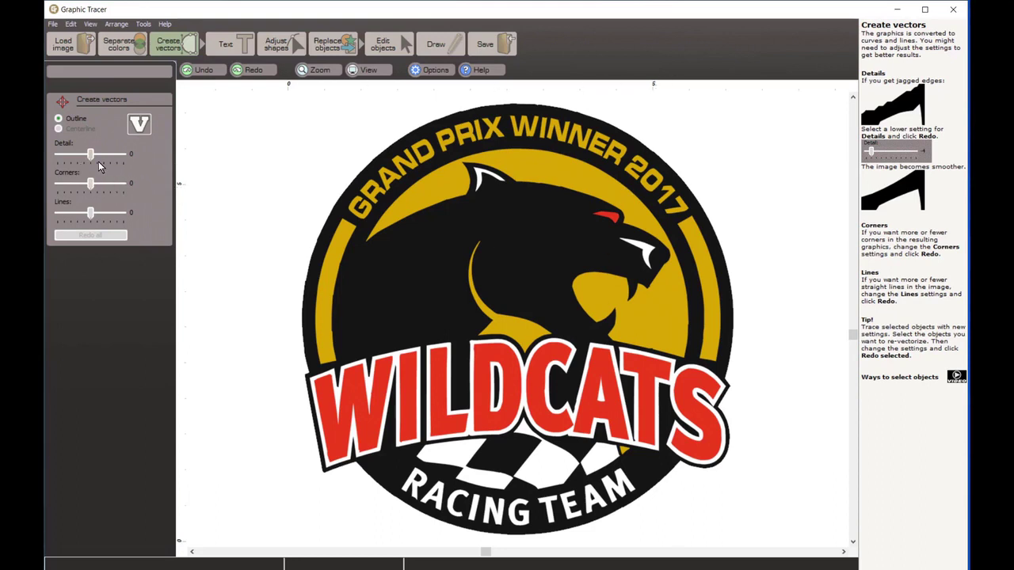
Retrace only the panther's red eye with Detail -4, Corners -4 and Lines -5
click(612, 217)
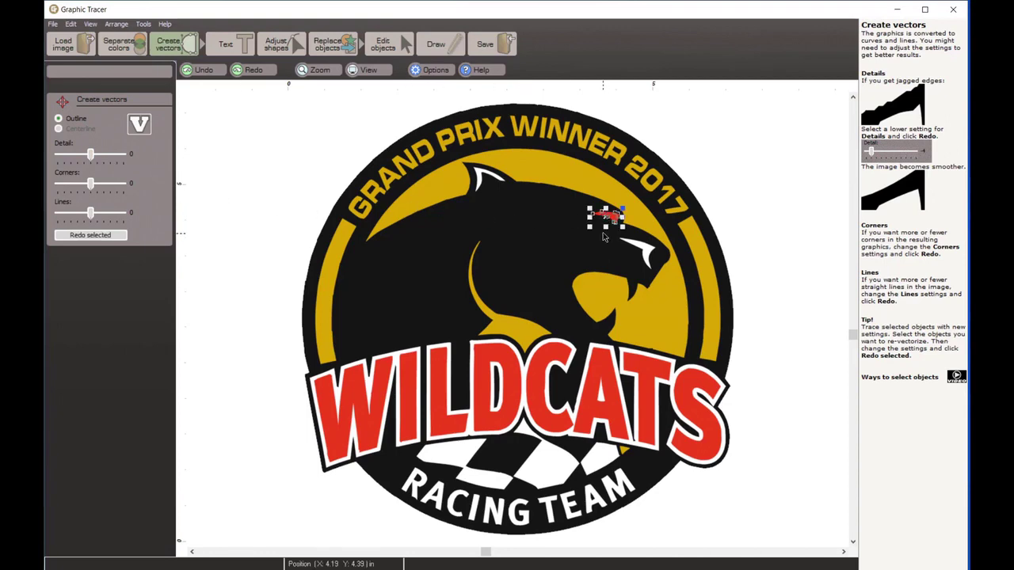
scroll(610, 222, up, 5)
scroll(519, 323, up, 1)
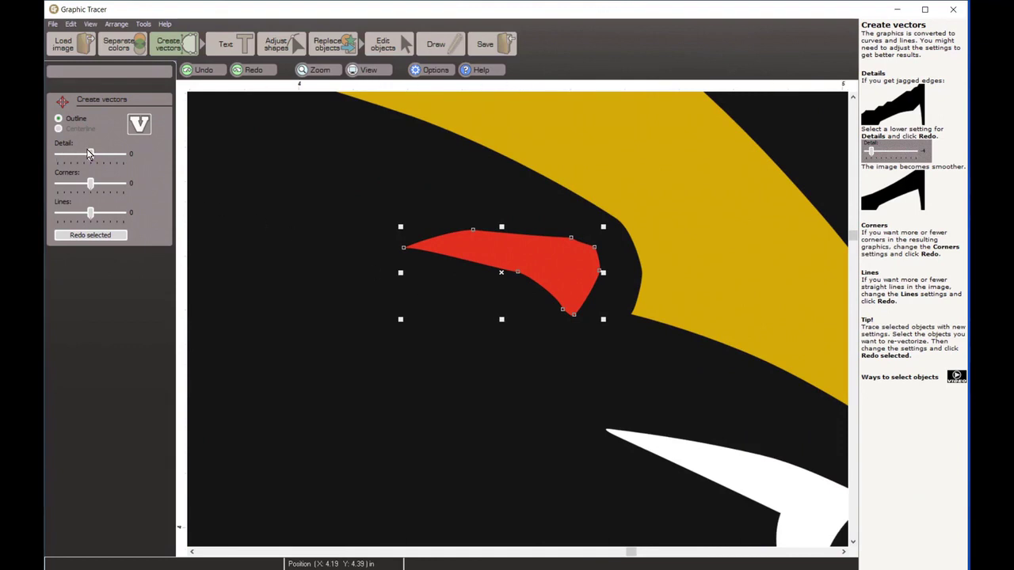
drag(89, 155, 58, 213)
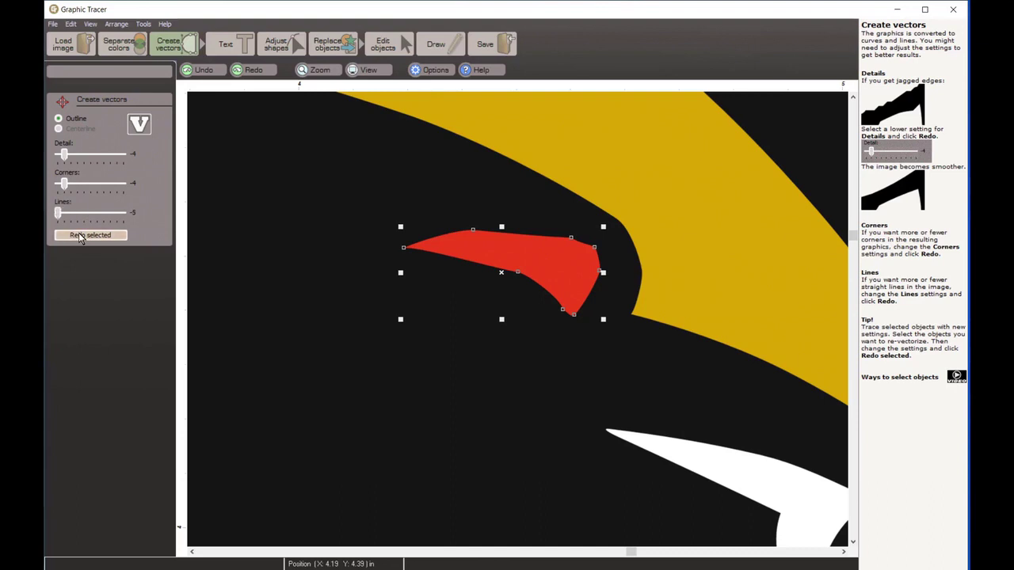
click(79, 231)
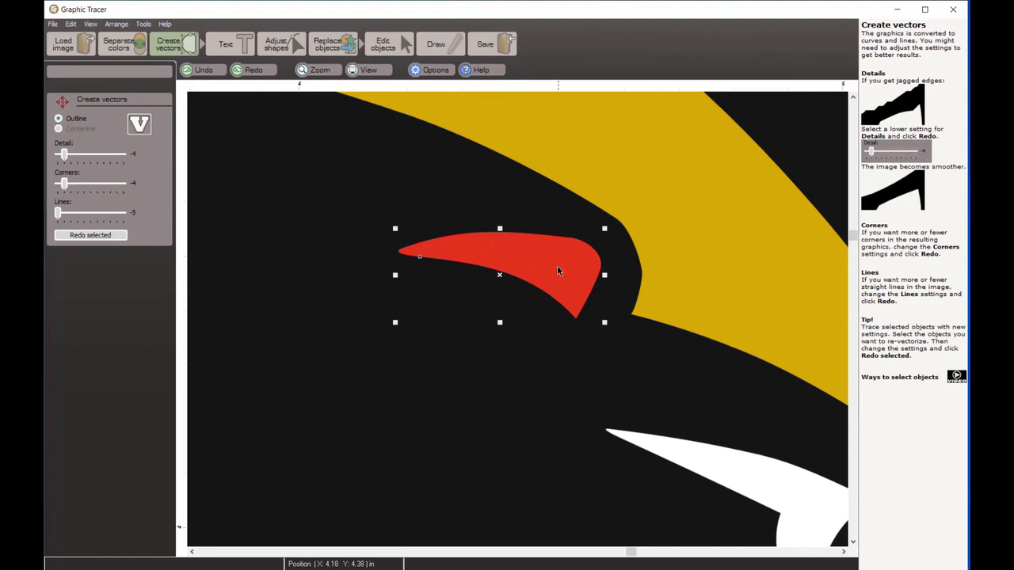
scroll(559, 272, down, 2)
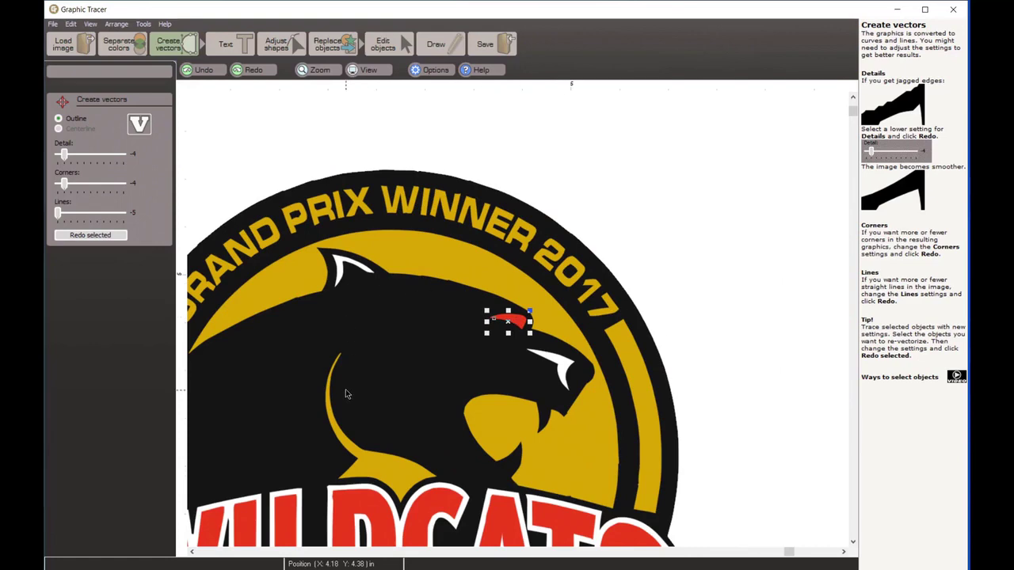
scroll(348, 392, down, 2)
Switch to text editing and select the area around the curved GRAND PRIX WINNER 2017 lettering
click(546, 199)
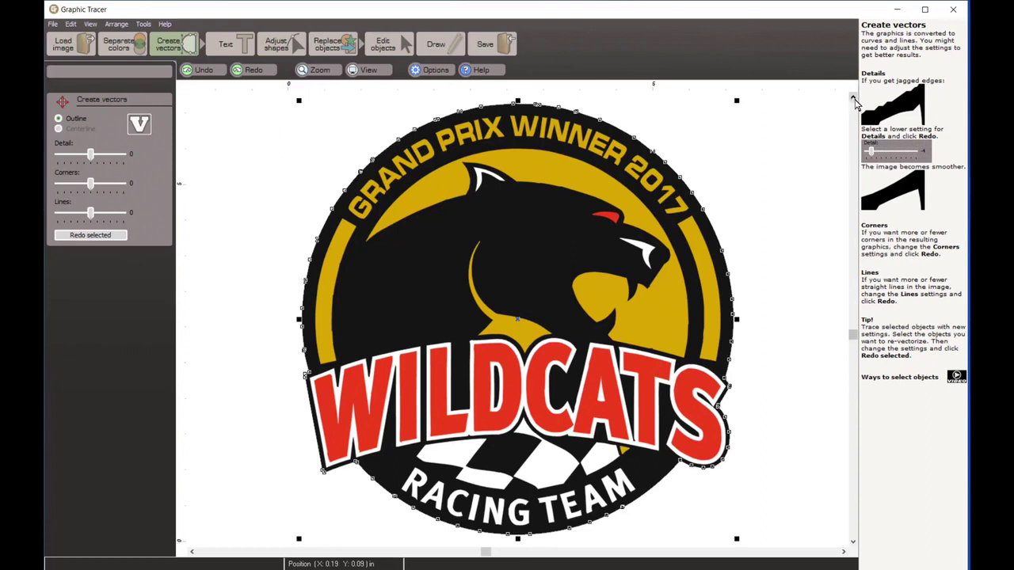
click(853, 97)
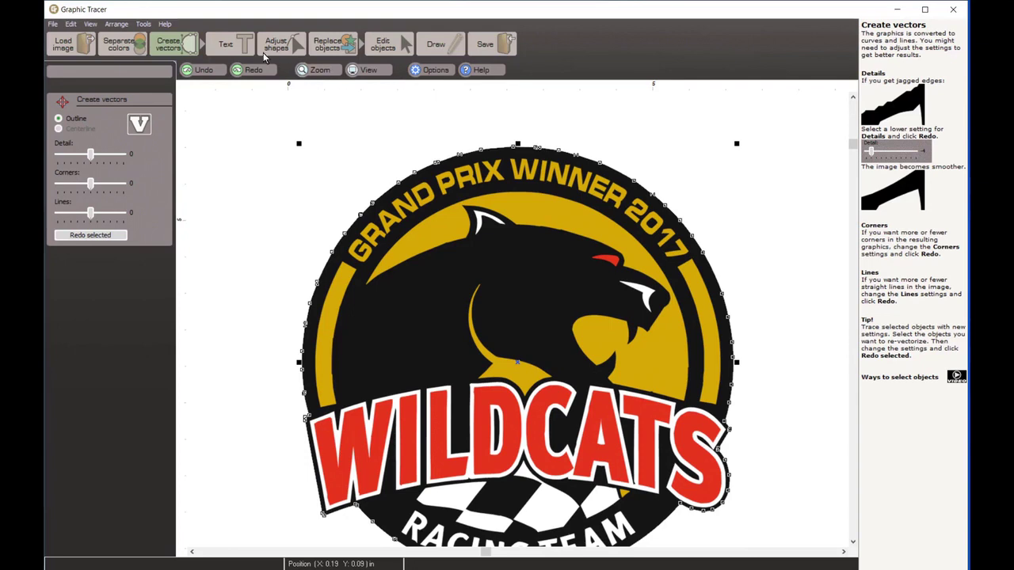
click(238, 43)
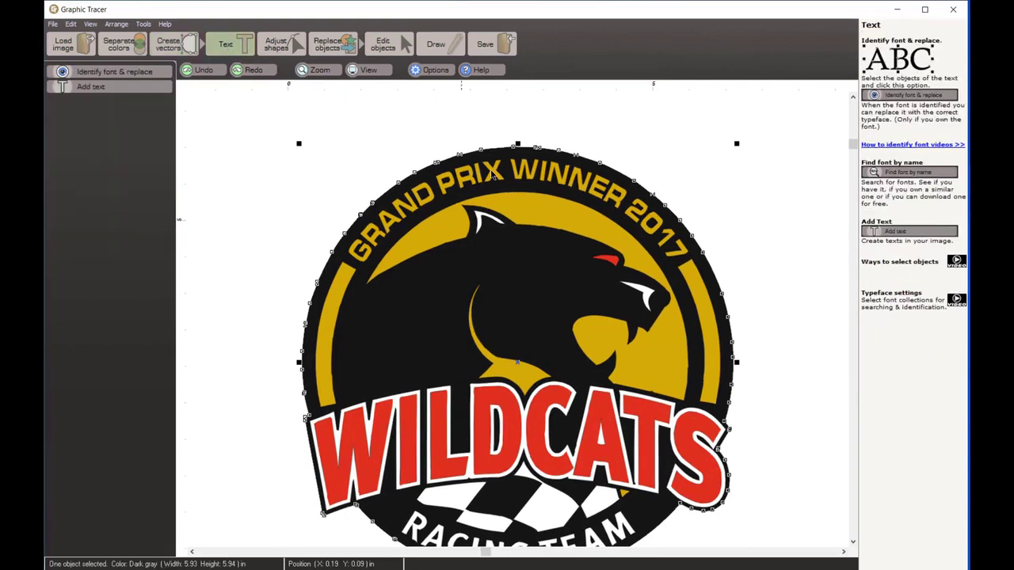
click(322, 116)
drag(322, 116, 718, 274)
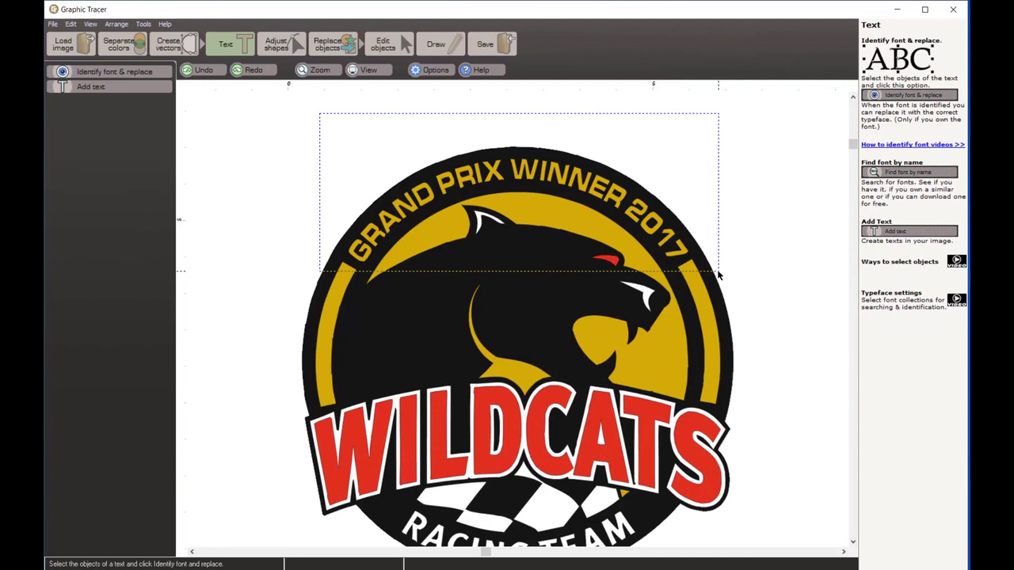
drag(718, 275, 719, 275)
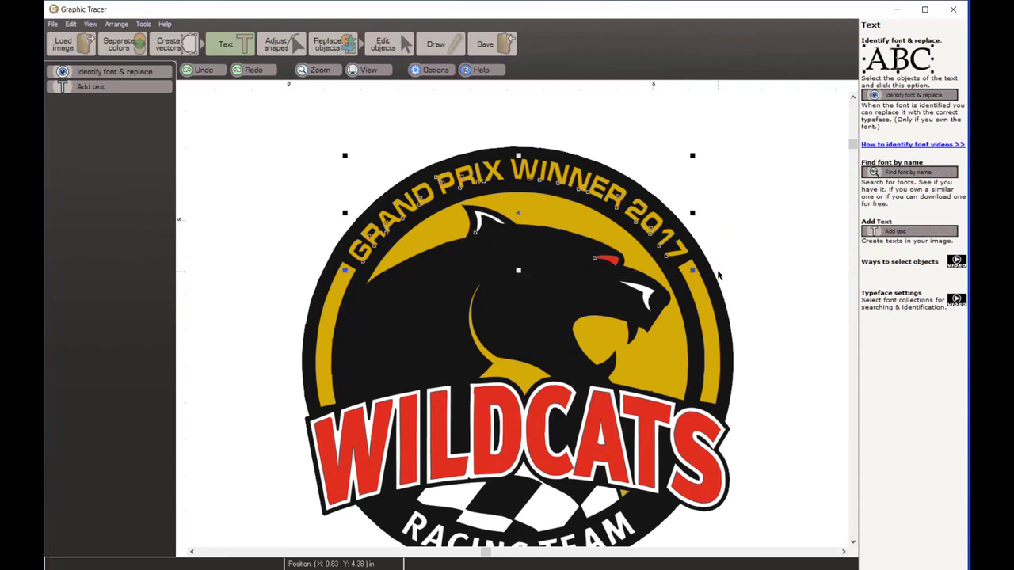
Start font identification for the selected lettering and exclude the ear and eye shapes
click(133, 71)
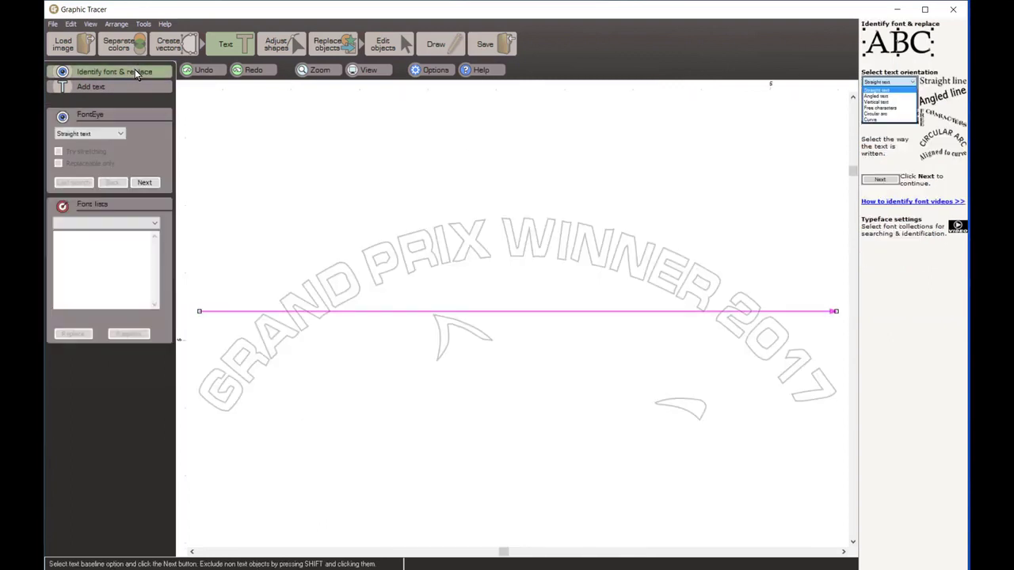
shift+click(451, 328)
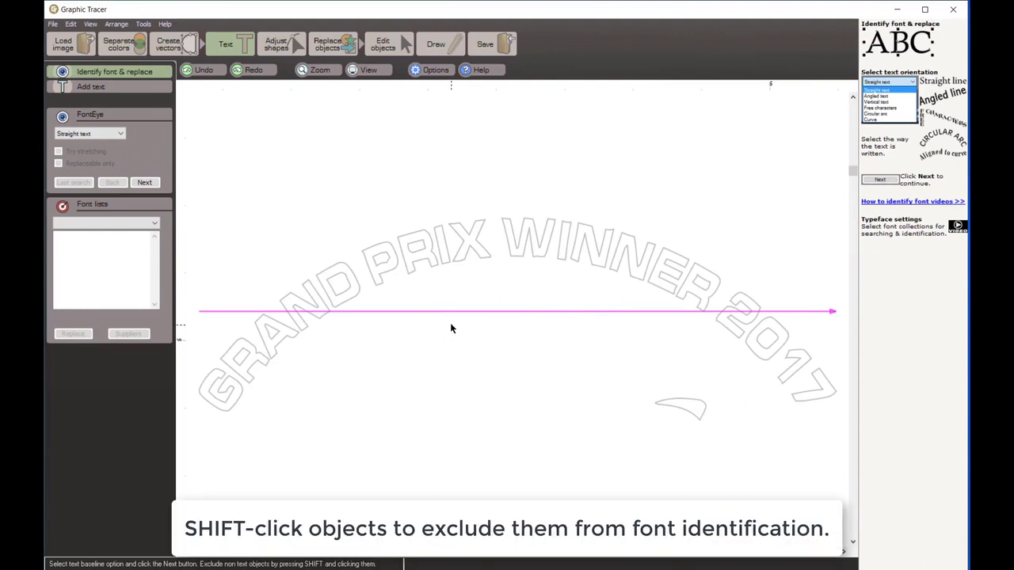
shift+click(695, 405)
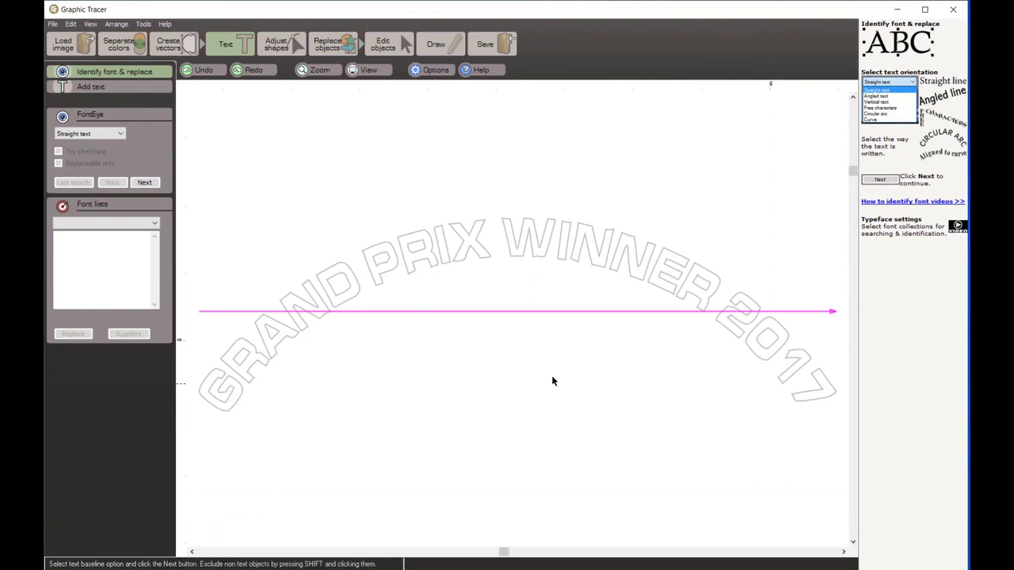
Set the text orientation to Circular arc, fit the circle to the lettering's baseline and continue to the letter check
click(120, 133)
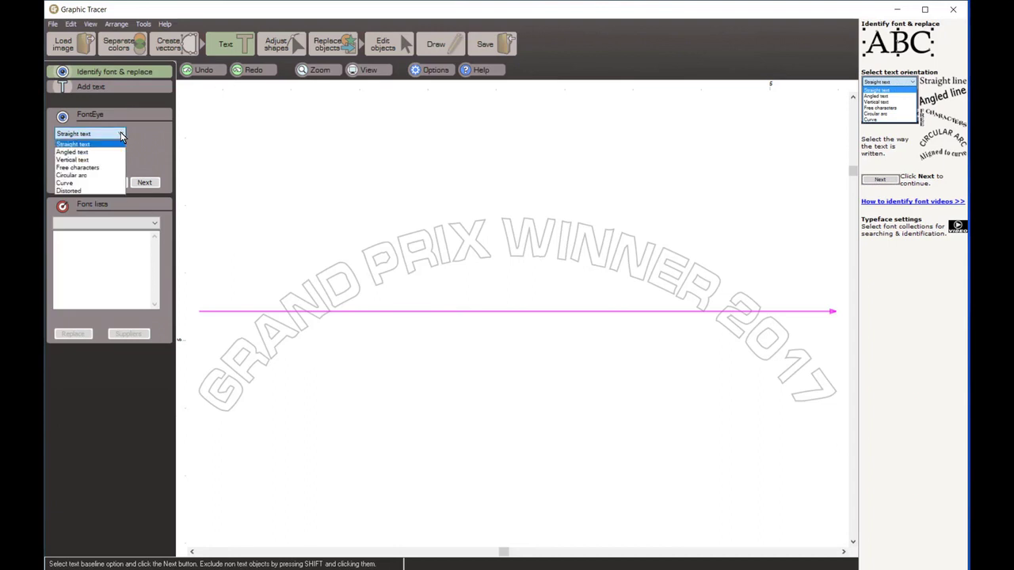
click(109, 176)
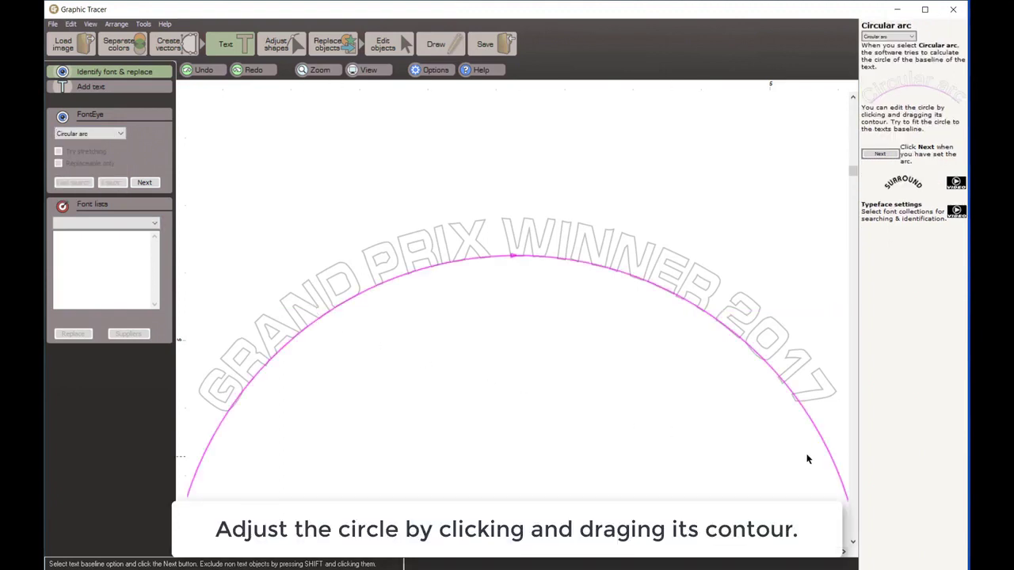
drag(818, 435, 819, 446)
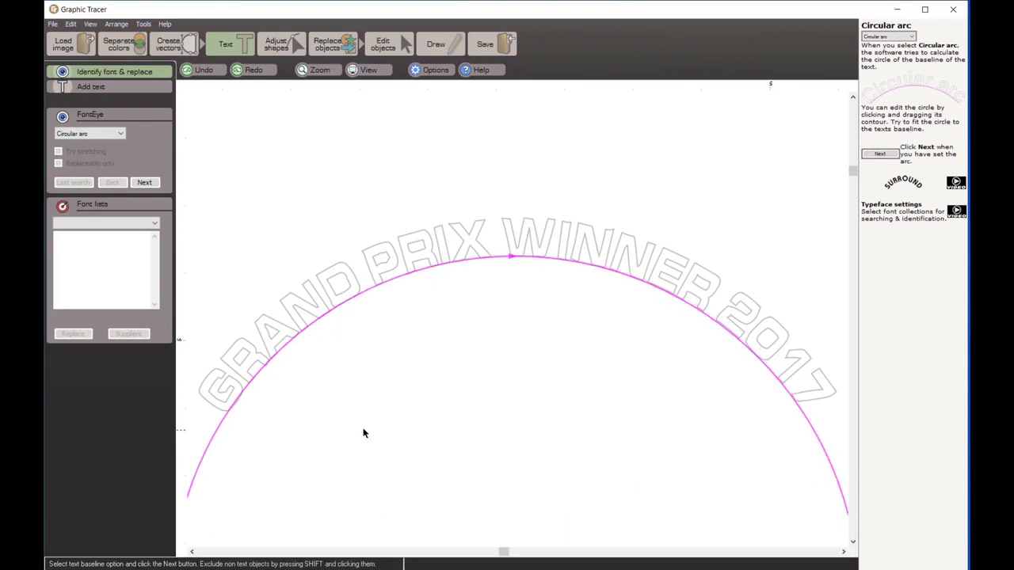
click(140, 183)
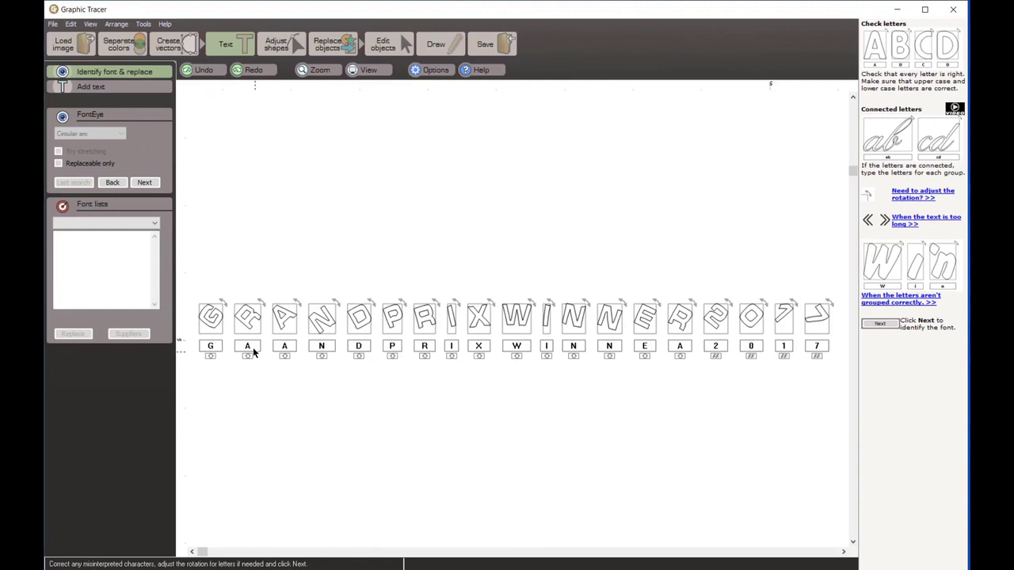
Correct the two misread letters in GRAND and WINNER to R and run the font identification
drag(256, 346, 240, 350)
text(R)
text(R)
click(151, 182)
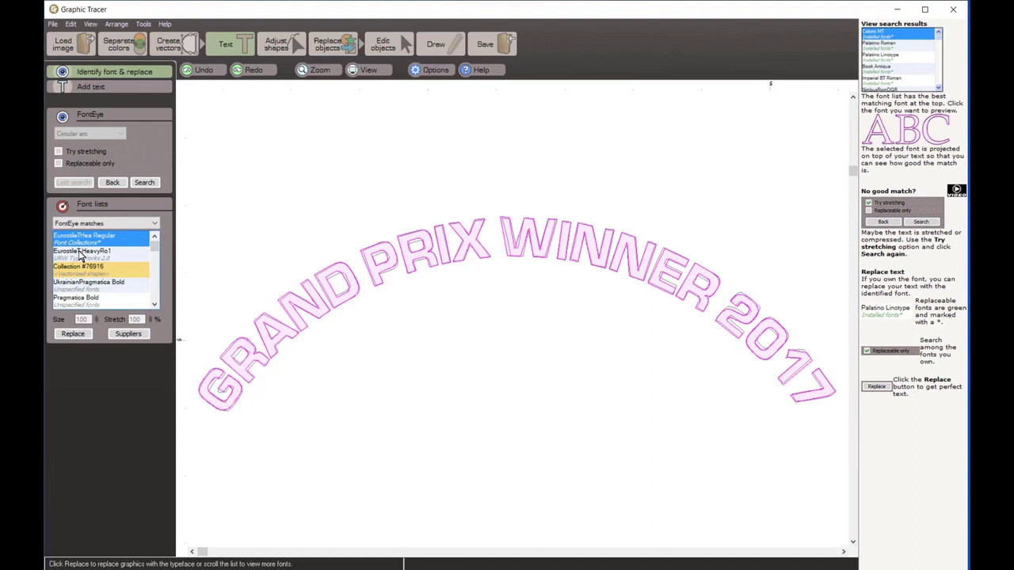
Compare the suggested fonts against the lettering, including EurostileT-HeavyRo1, Collection #76916 and Pragmatica Bold, and return to EurostileTHea Regular
click(101, 254)
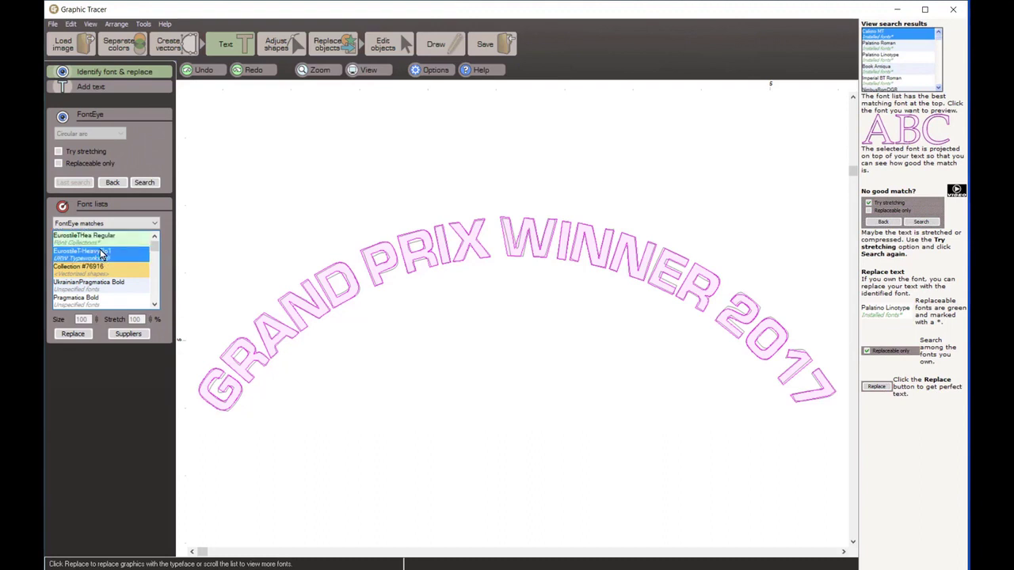
key(Down)
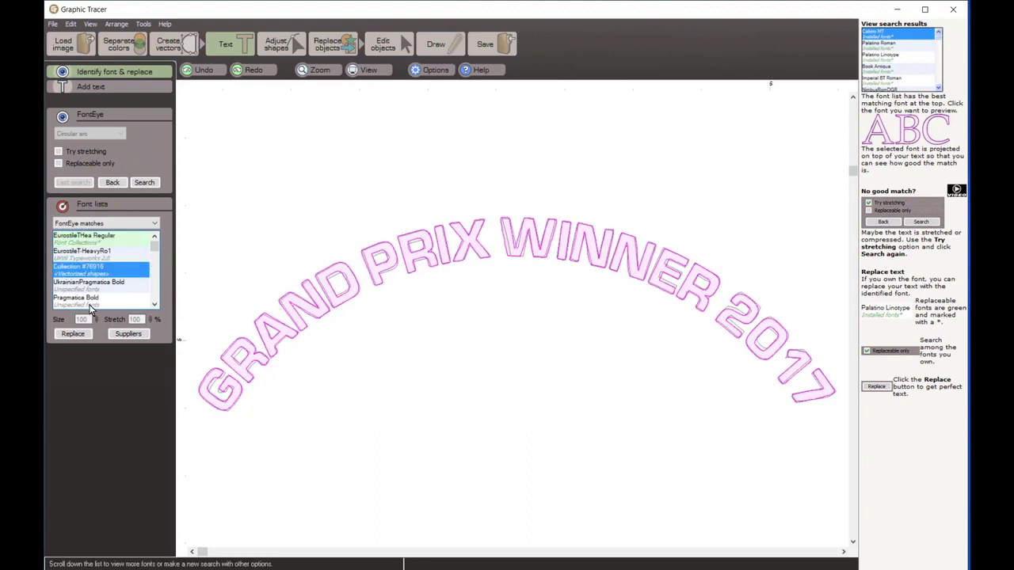
click(89, 301)
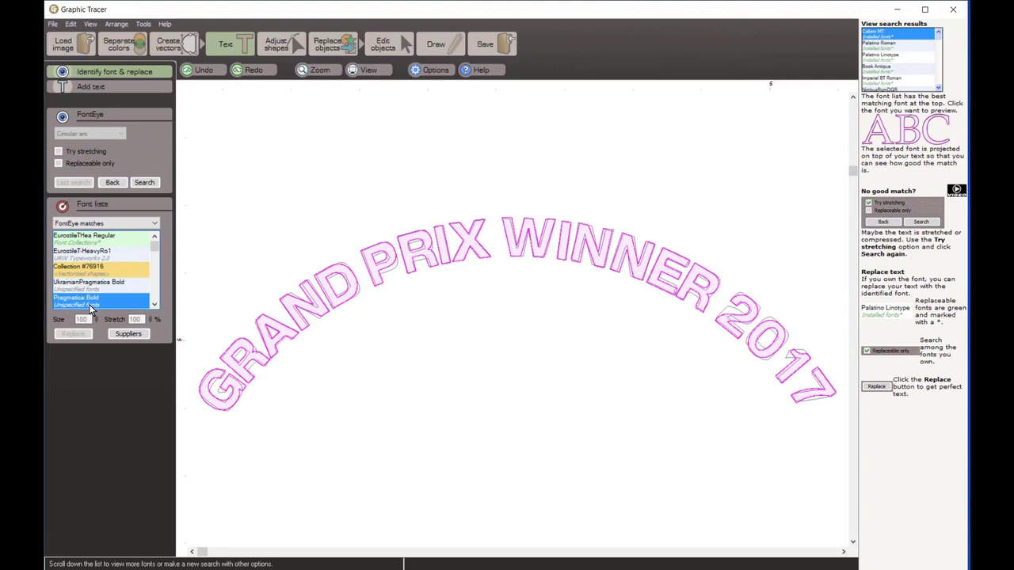
key(Up)
key(Up)
key(Up)
key(Up)
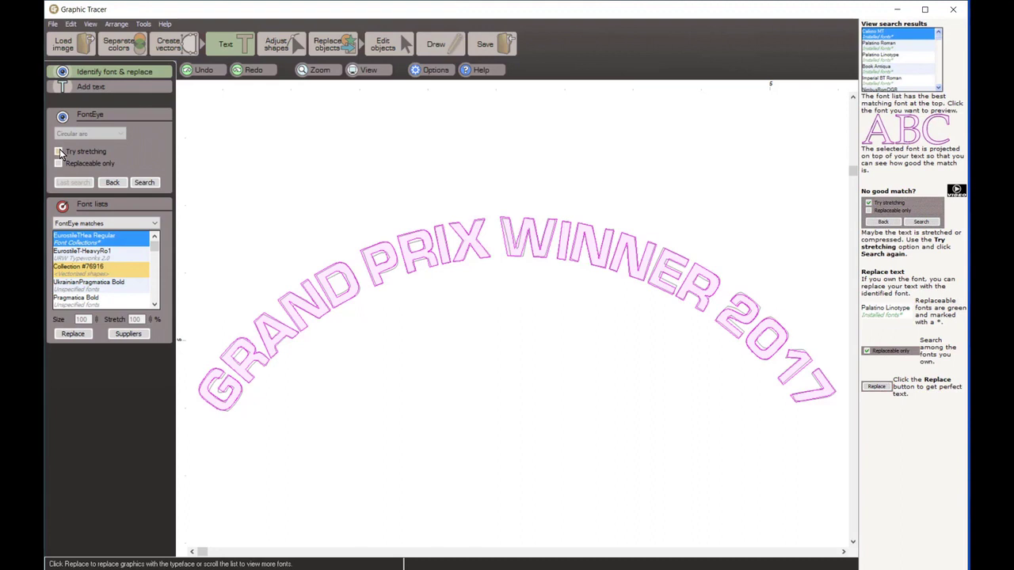
Repeat the font search with Try stretching enabled and browse further down the matches
click(141, 183)
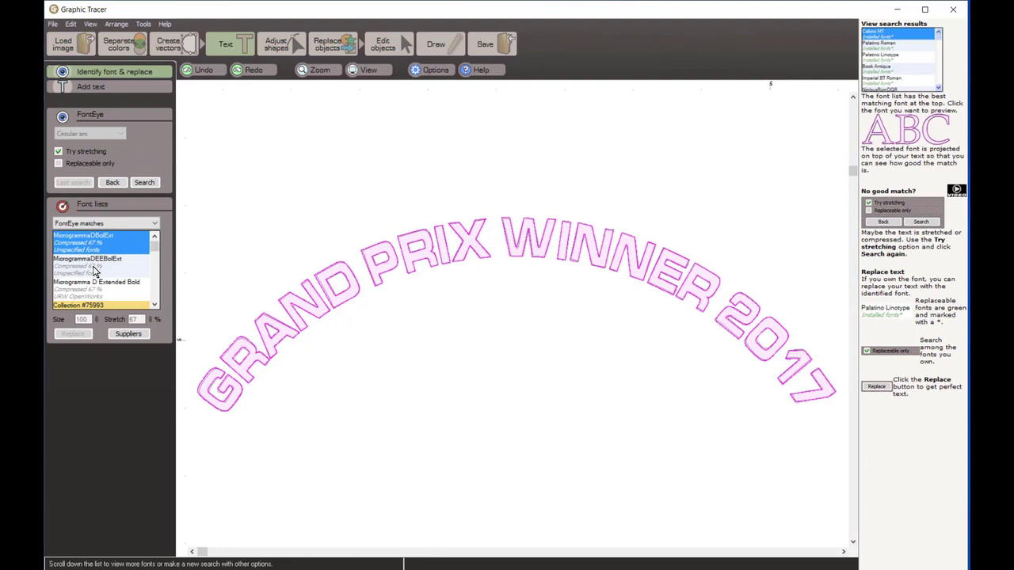
click(155, 306)
click(155, 306)
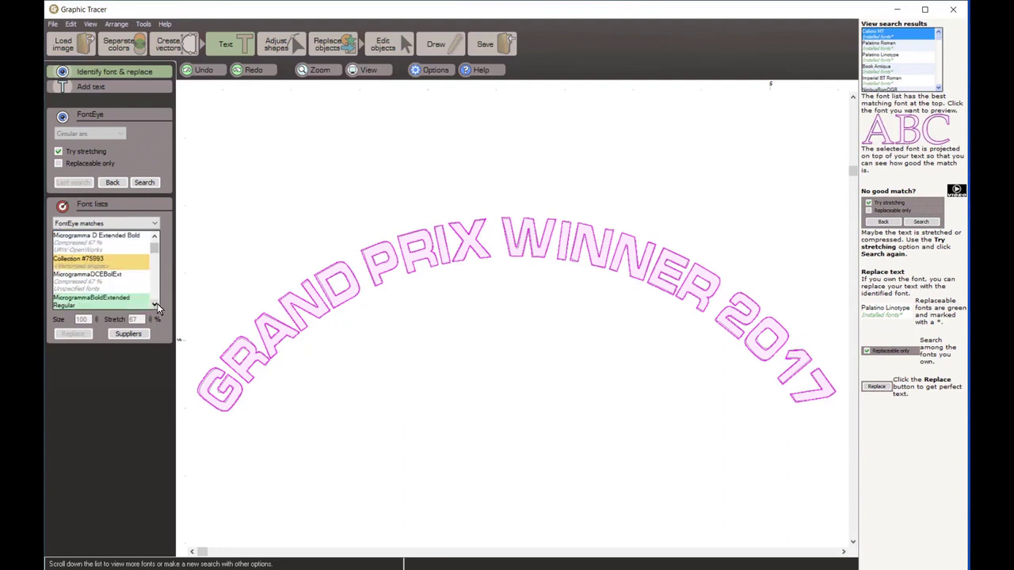
Preview Collection #75993, replace the curved lettering with MicrogrammaBoldExtended Regular and check it in the logo
click(91, 263)
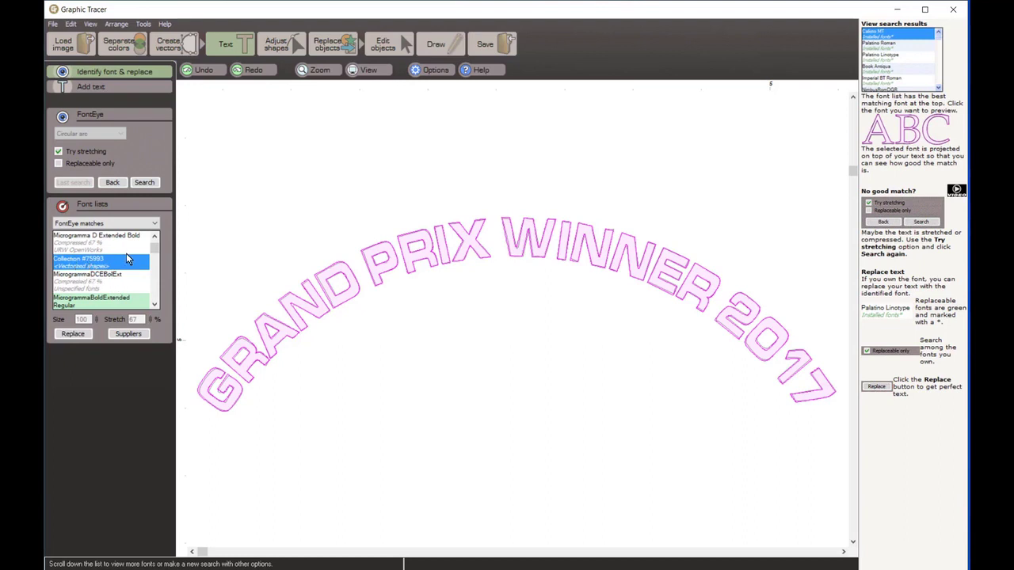
click(94, 301)
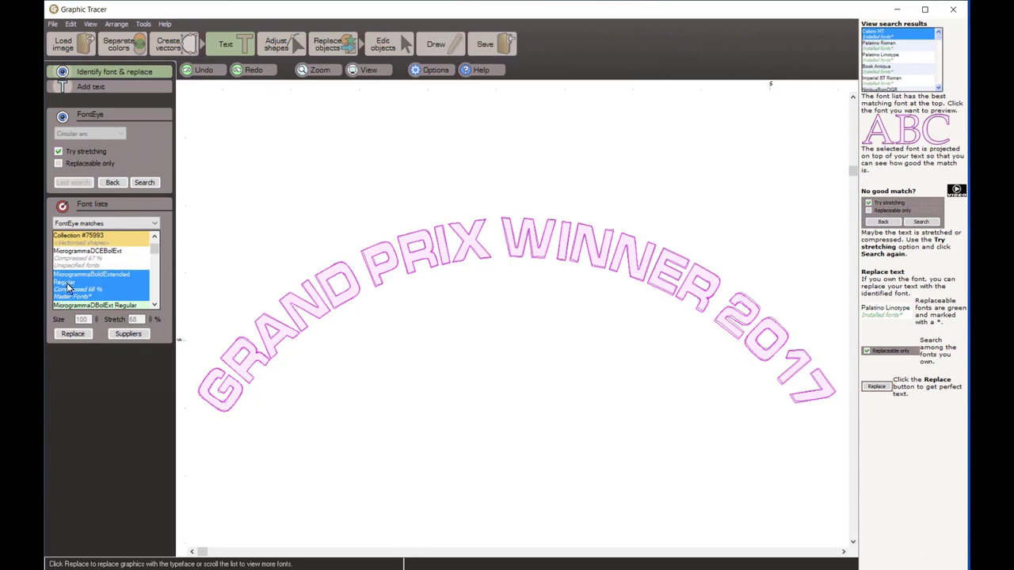
click(80, 333)
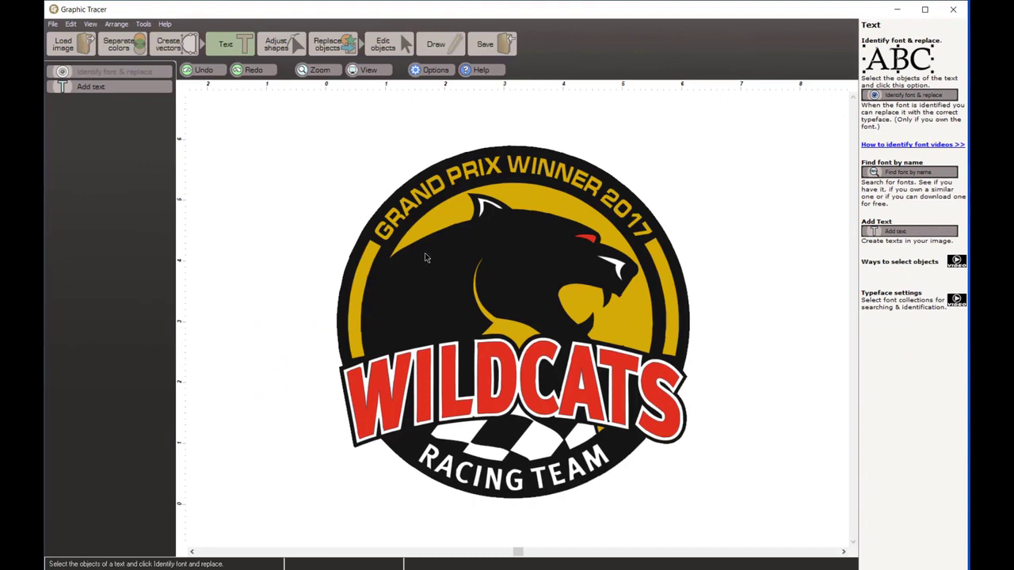
scroll(457, 204, up, 3)
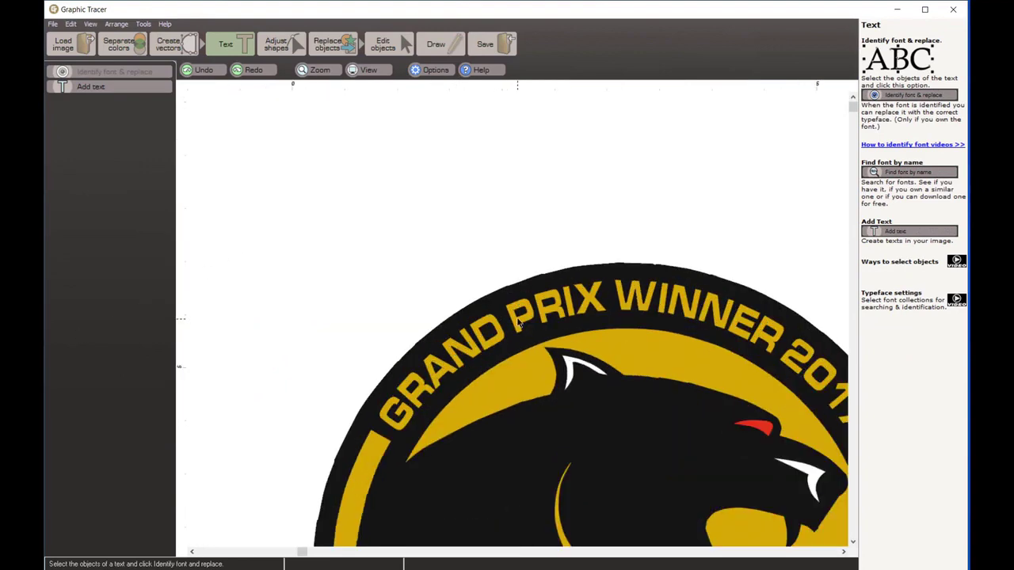
Select the RACING TEAM lettering, set its orientation to Circular arc and run the font identification
scroll(517, 321, down, 3)
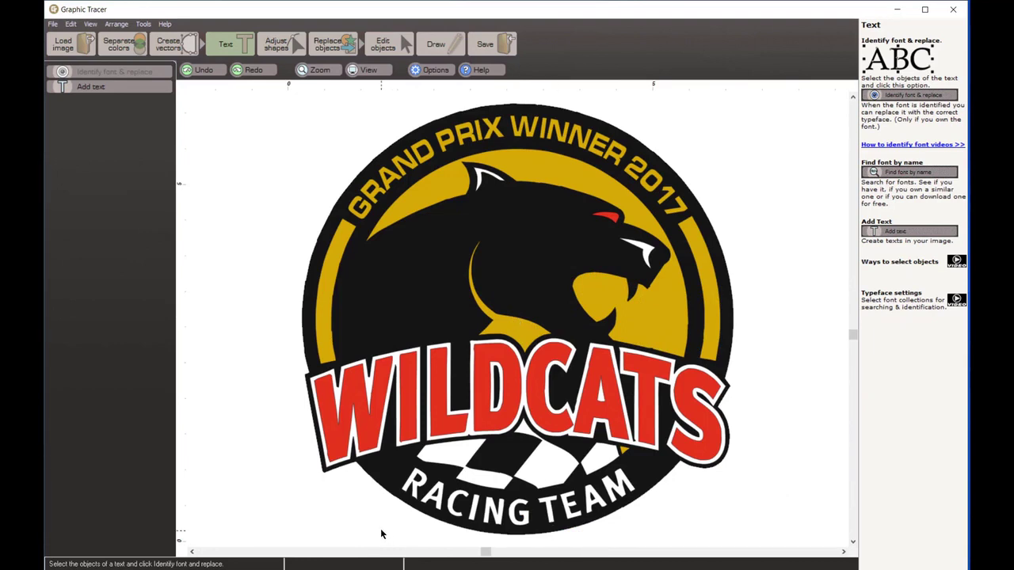
drag(381, 534, 668, 467)
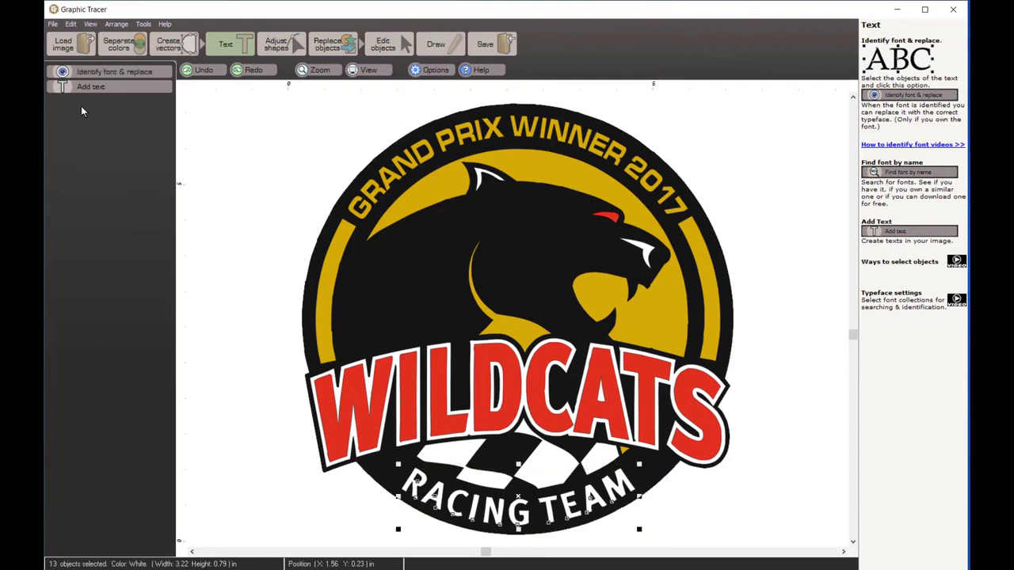
click(125, 70)
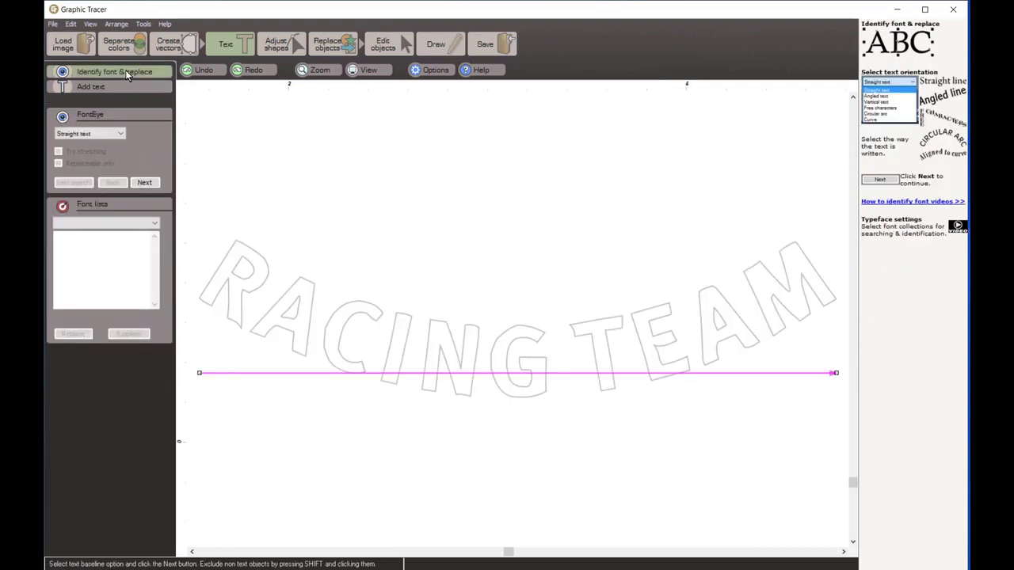
click(117, 134)
click(103, 175)
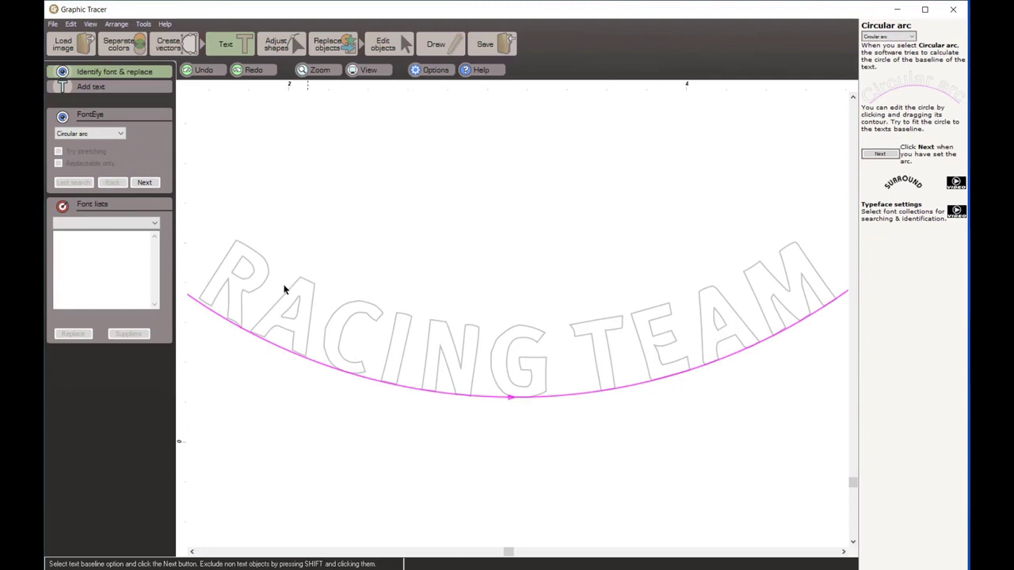
click(153, 181)
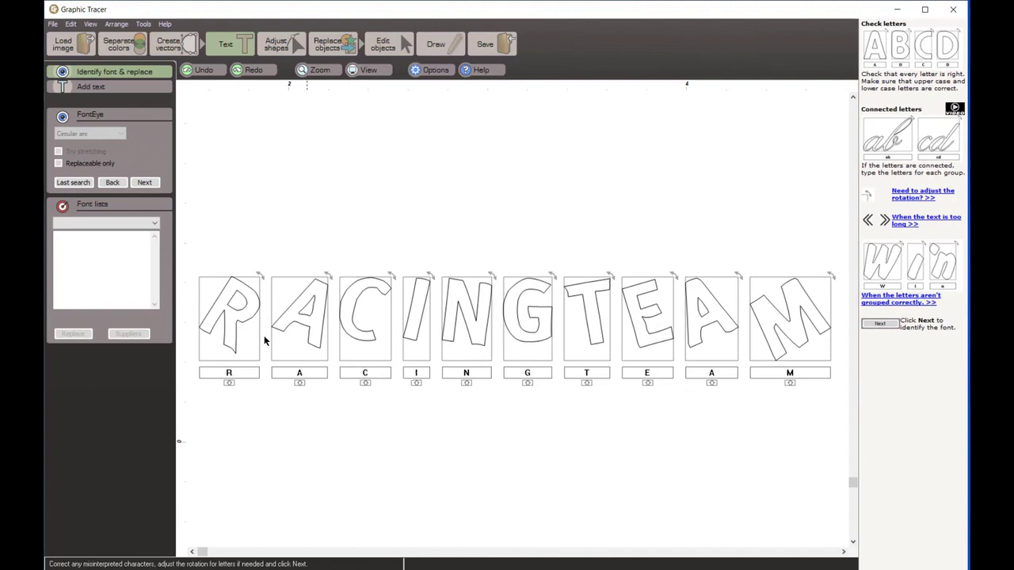
click(146, 182)
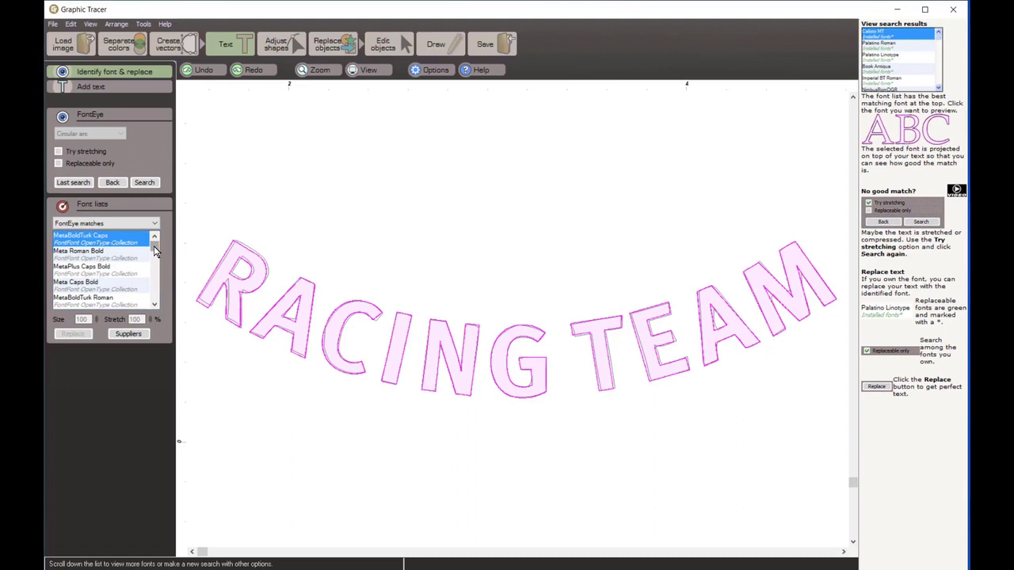
Replace the RACING TEAM lettering with the MetaPlus Bold match from Master Fonts
drag(155, 251, 155, 255)
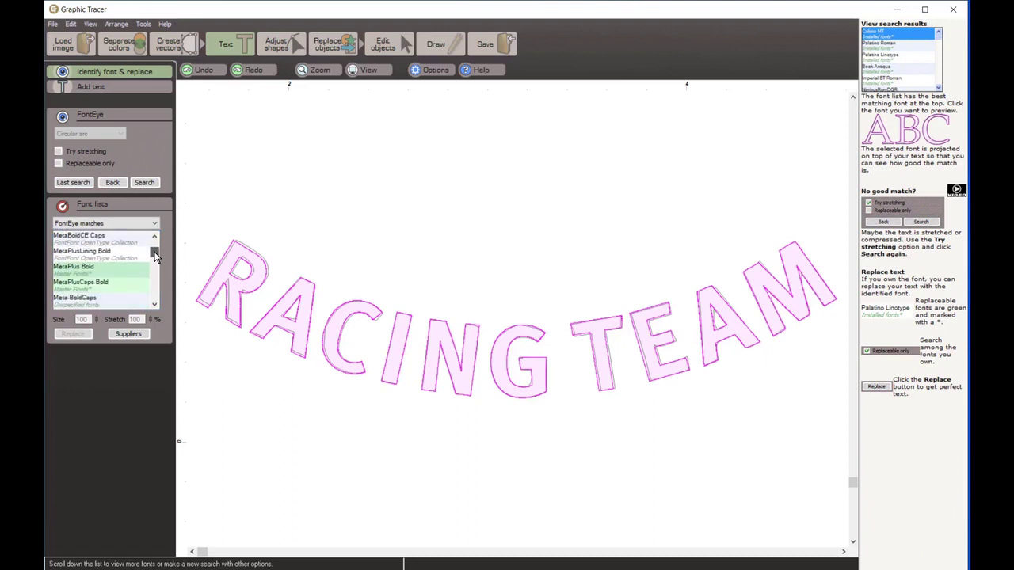
click(77, 274)
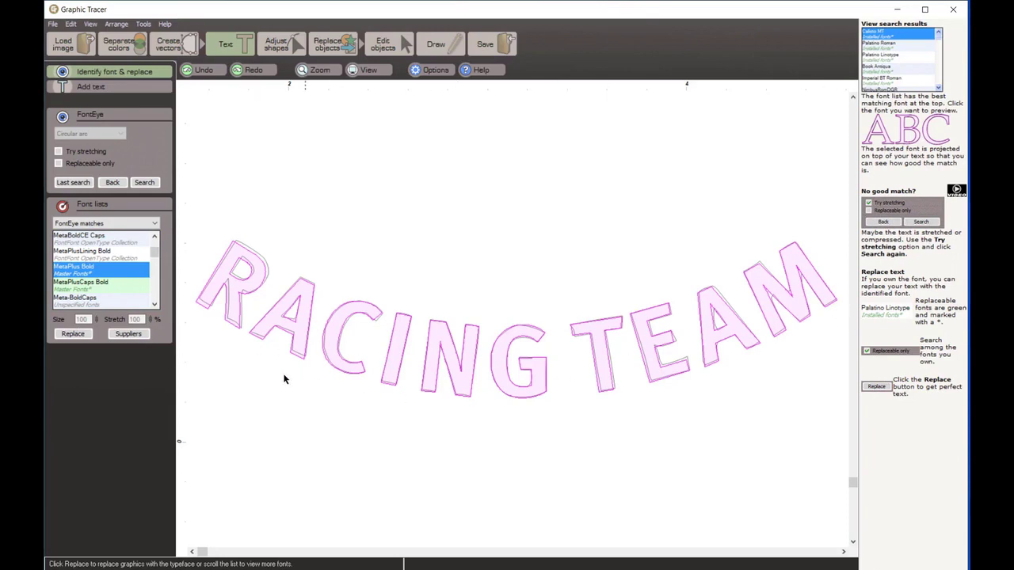
click(71, 334)
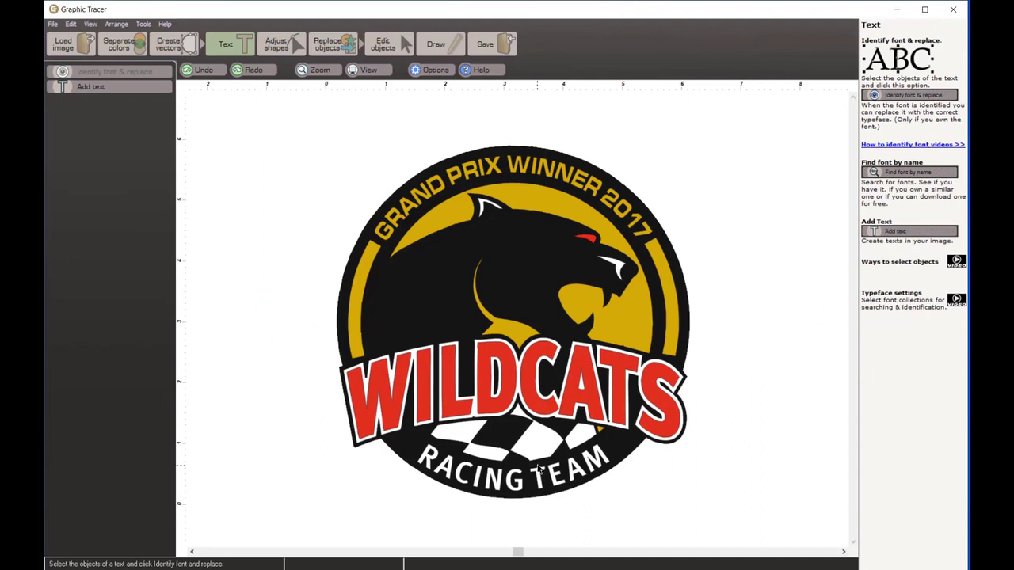
Select all objects sharing the red of the W in WILDCATS and start font identification on them
click(394, 417)
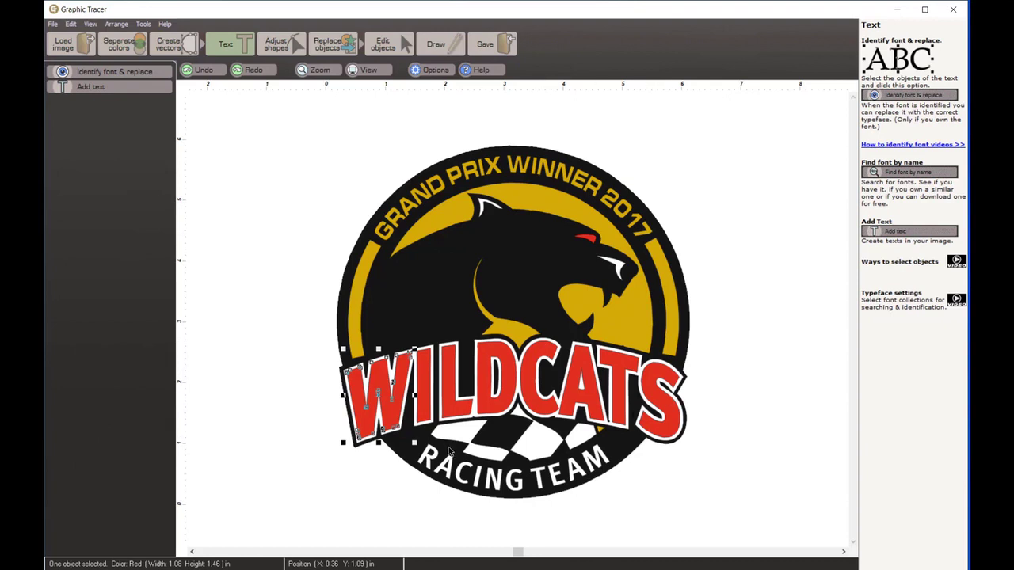
right_click(394, 420)
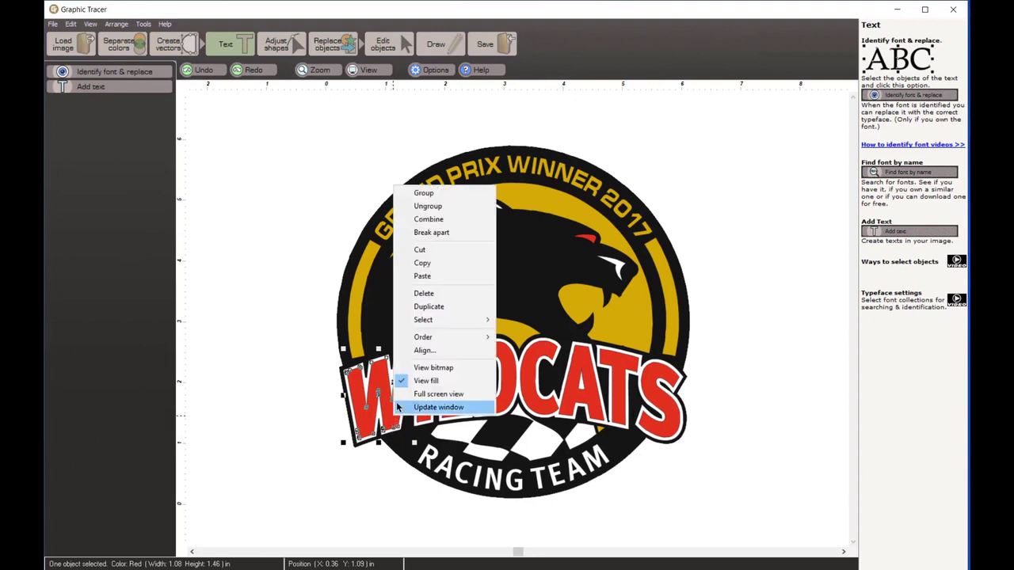
mouse_move(420, 321)
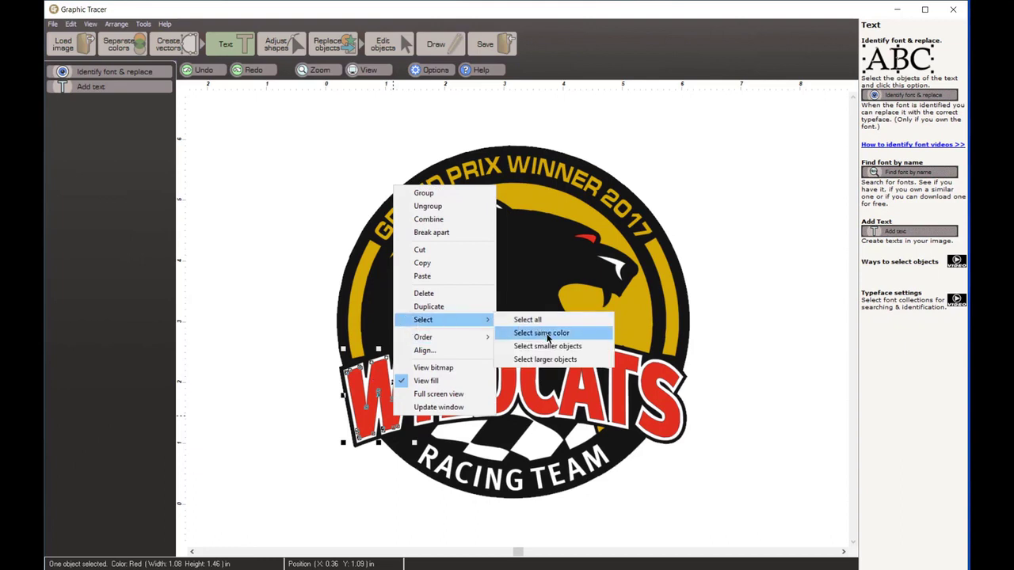
click(548, 336)
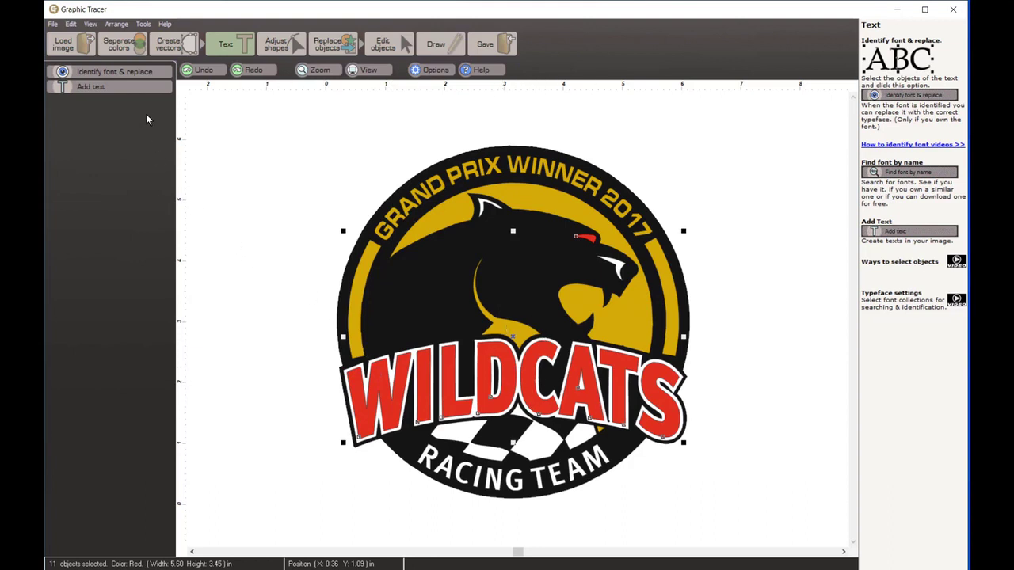
click(146, 72)
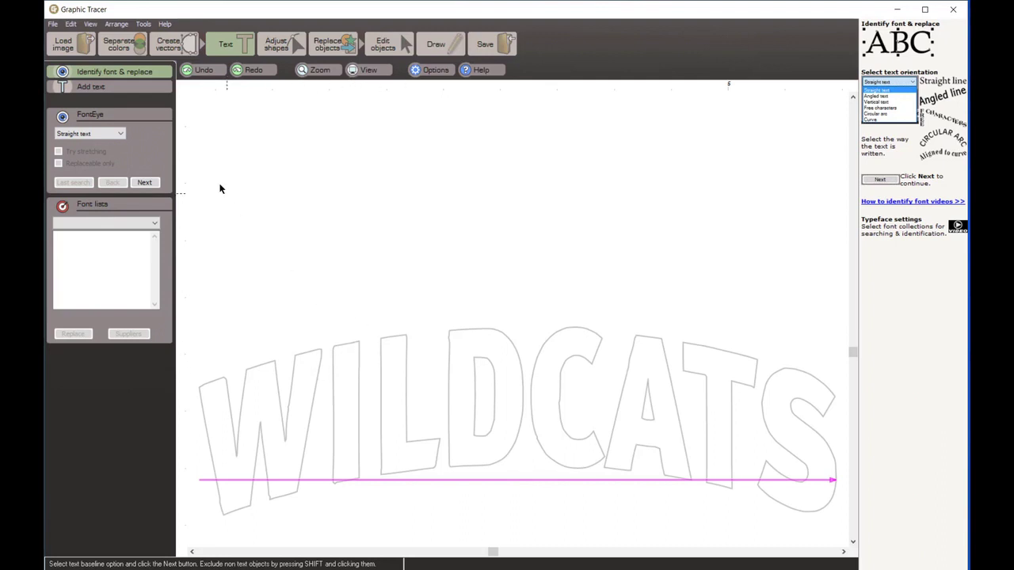
Set the WILDCATS text to Distorted with the upward-arched envelope and fit the lower curve to the letters' baseline
click(117, 133)
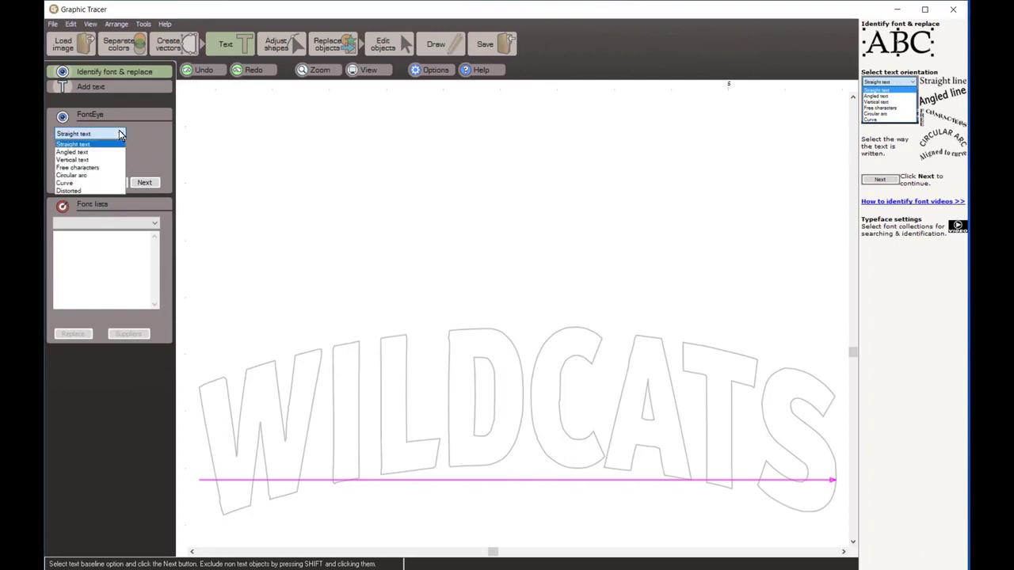
click(68, 191)
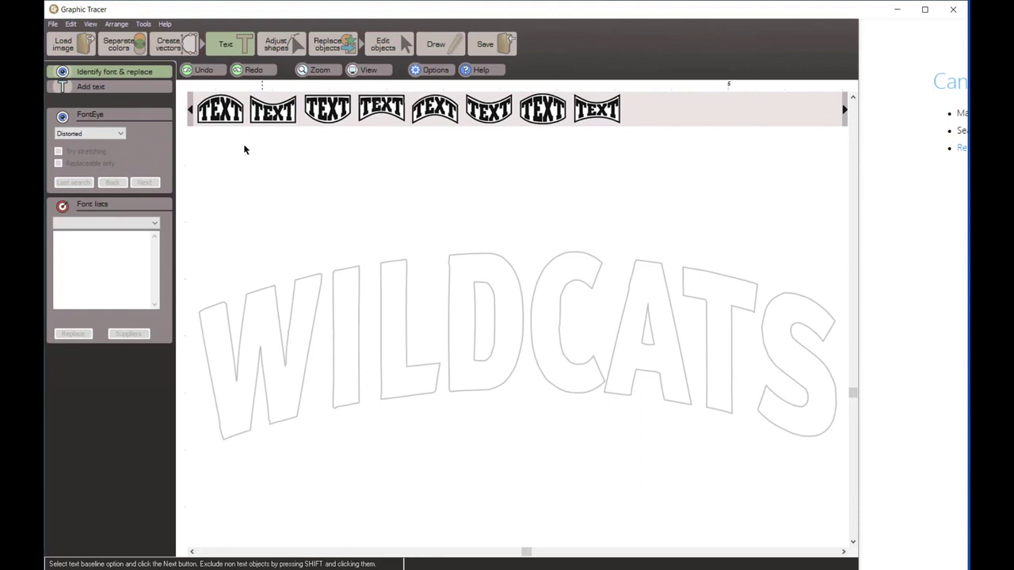
click(442, 115)
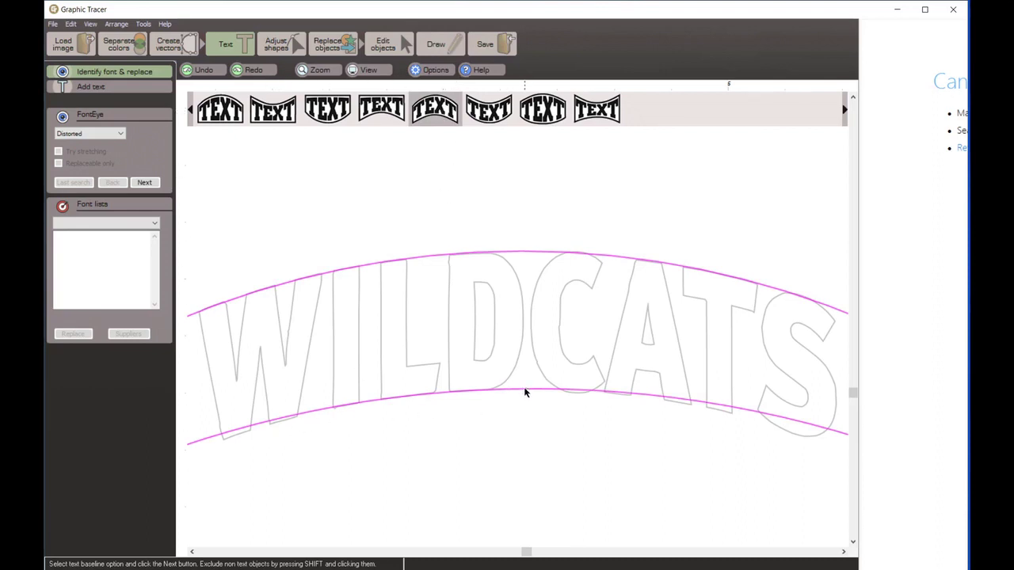
drag(525, 388, 524, 387)
drag(222, 438, 225, 443)
drag(832, 431, 832, 451)
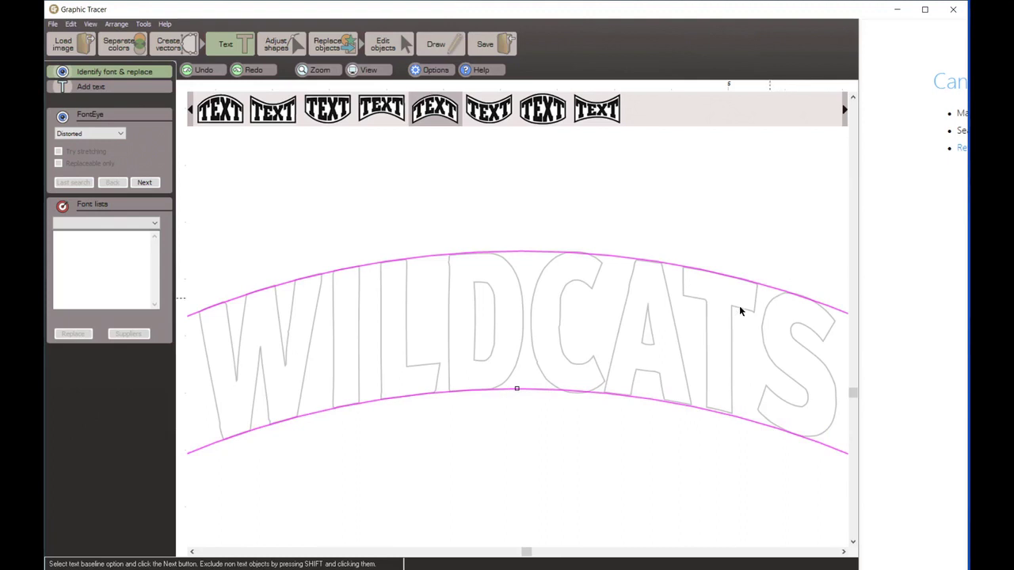
click(146, 183)
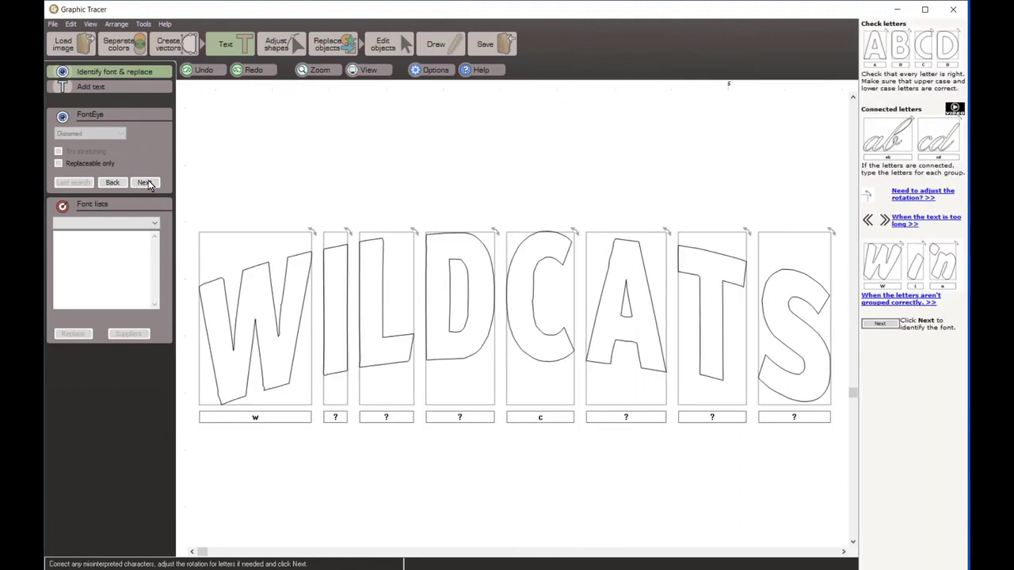
Assign the capitals W, I, L, D, C, A, T and S to the letter shapes and run the font identification
click(283, 419)
text(W)
key(Tab)
text(IL)
key(Tab)
text(D)
key(shift+Home)
text(L)
key(Tab)
text(D)
key(Tab)
text(C)
key(Tab)
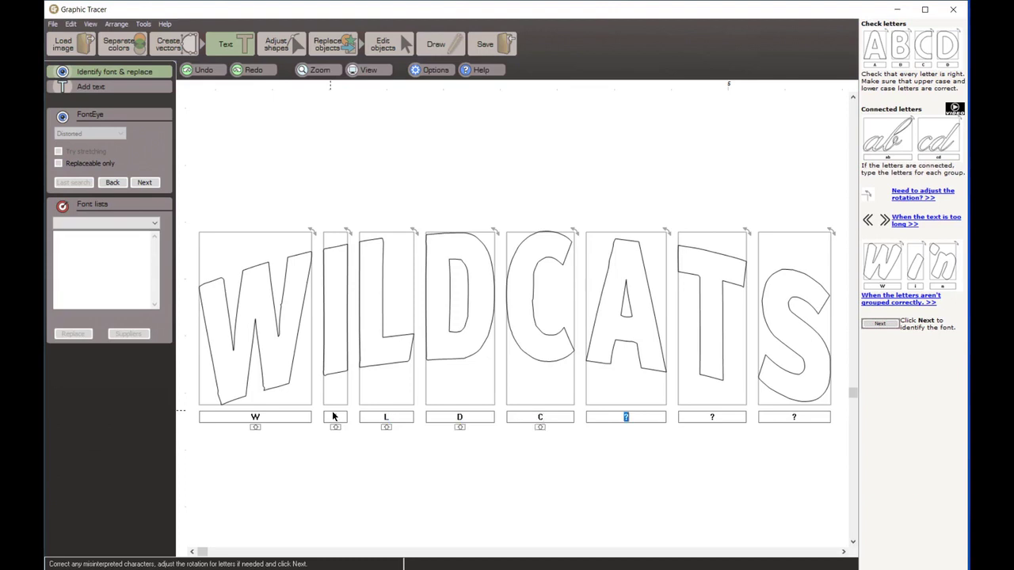
text(A)
key(Tab)
text(T)
key(Tab)
text(S)
click(332, 416)
text(I)
click(144, 183)
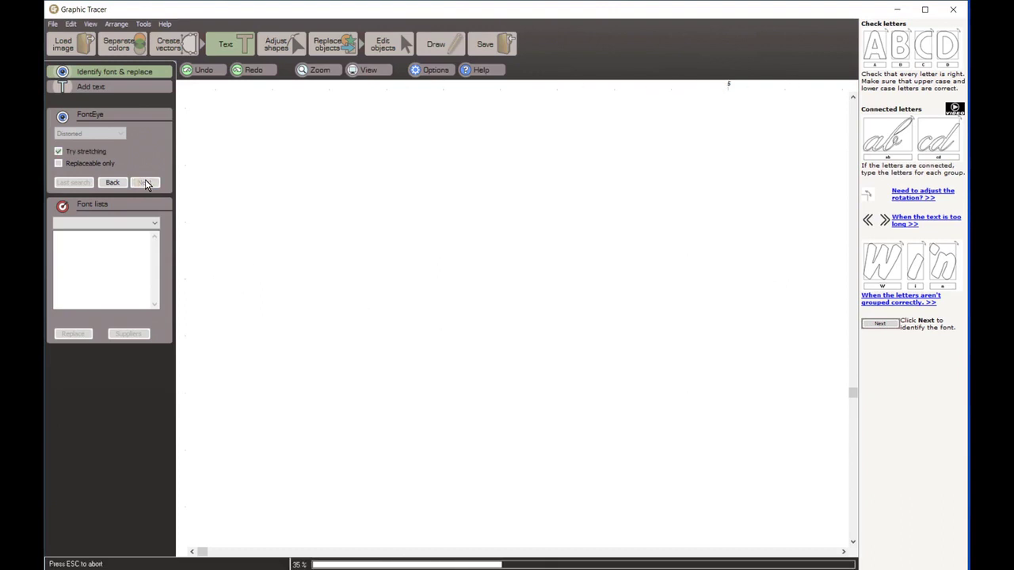
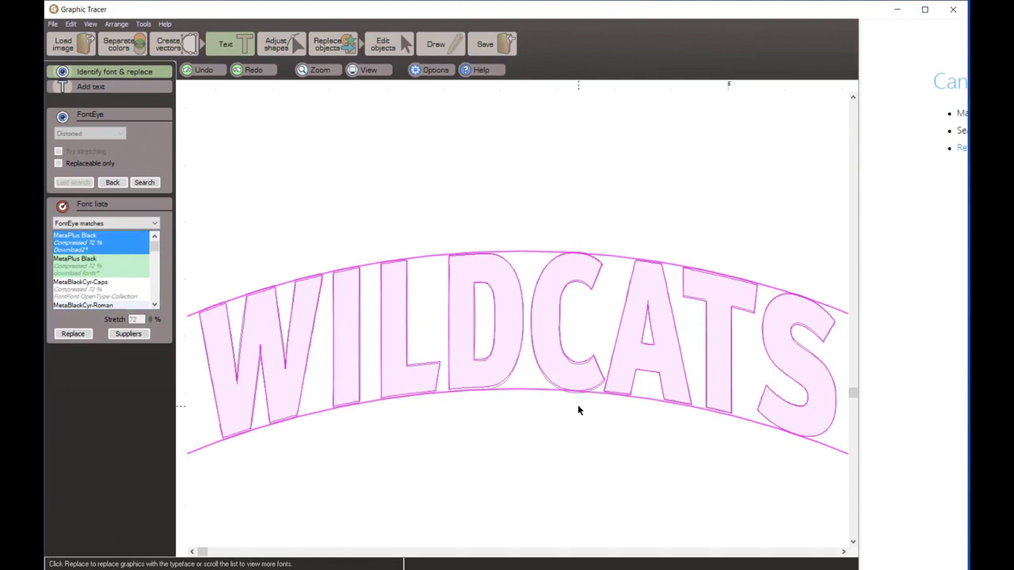
Fine-tune the lower envelope curve, replace WILDCATS with MetaPlus Black compressed 72%, and inspect the letter outlines
click(524, 391)
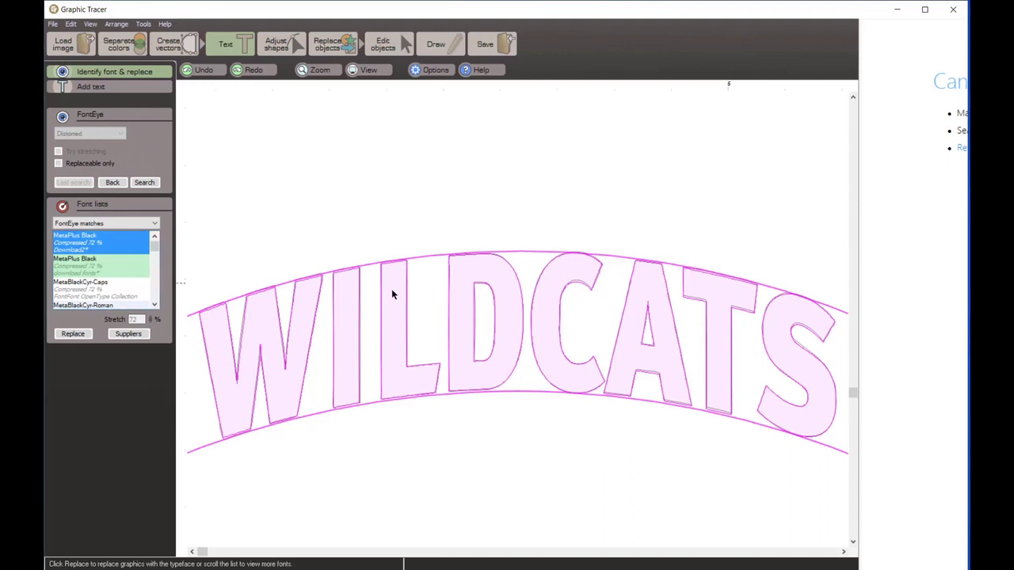
click(72, 334)
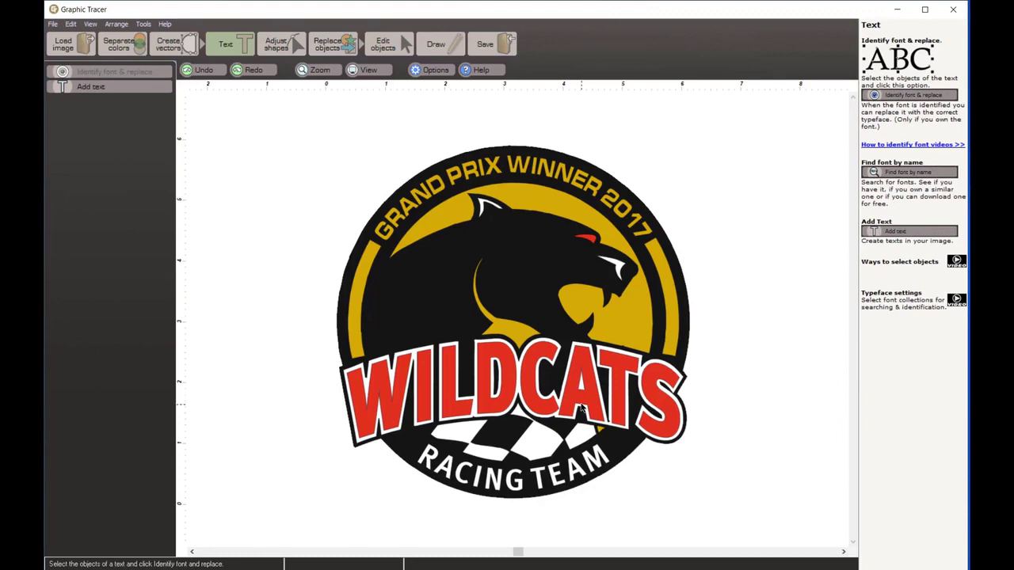
scroll(501, 412, up, 5)
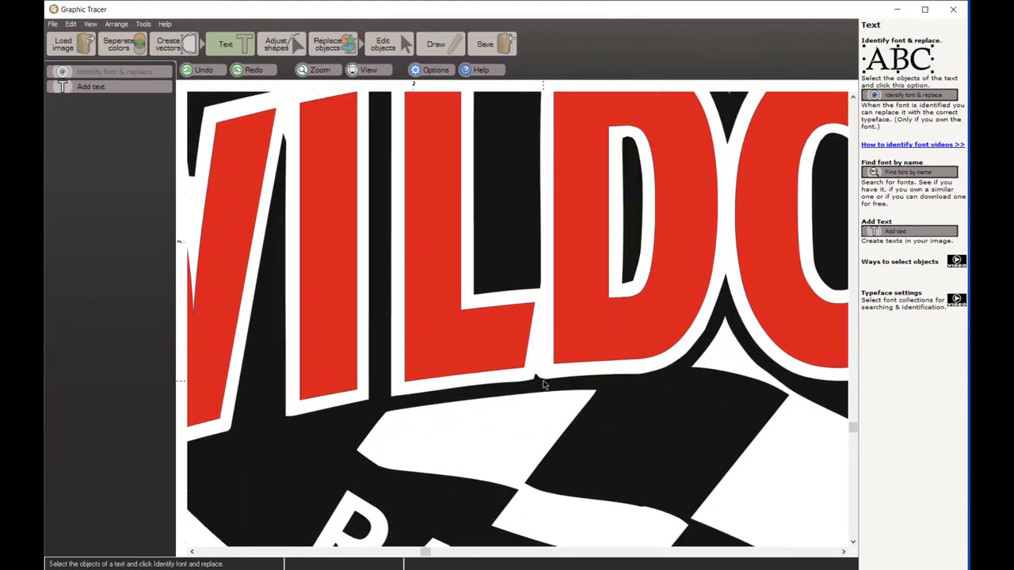
scroll(533, 381, down, 5)
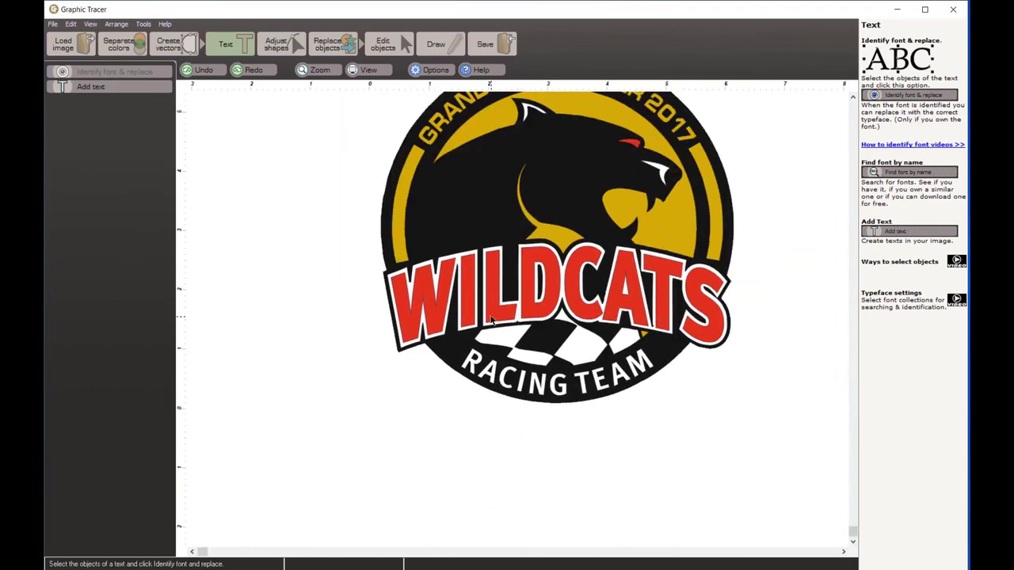
Select the WILDCATS lettering and preview an outside replacement contour with pointed corners at 0.04 in
click(491, 319)
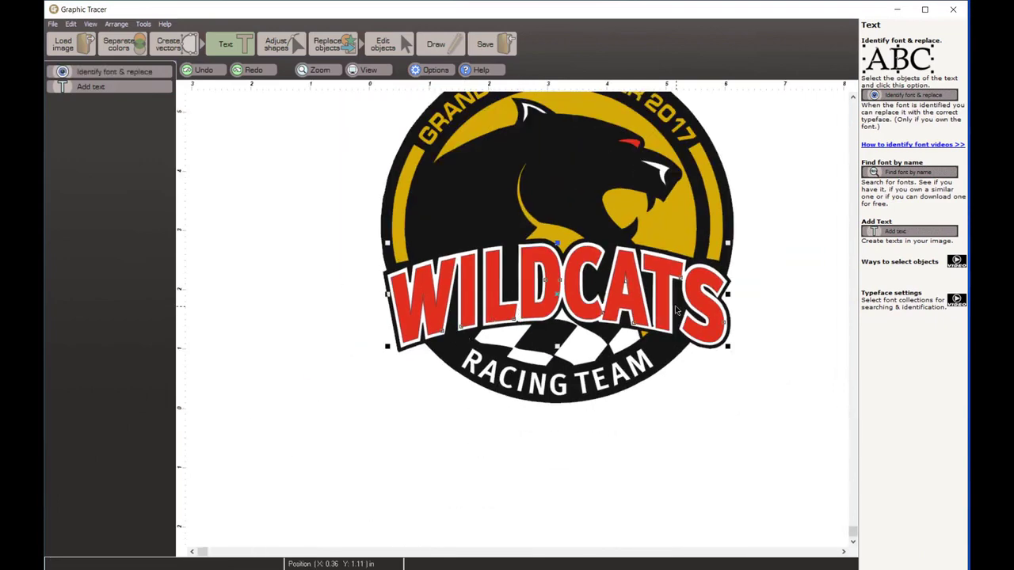
click(324, 46)
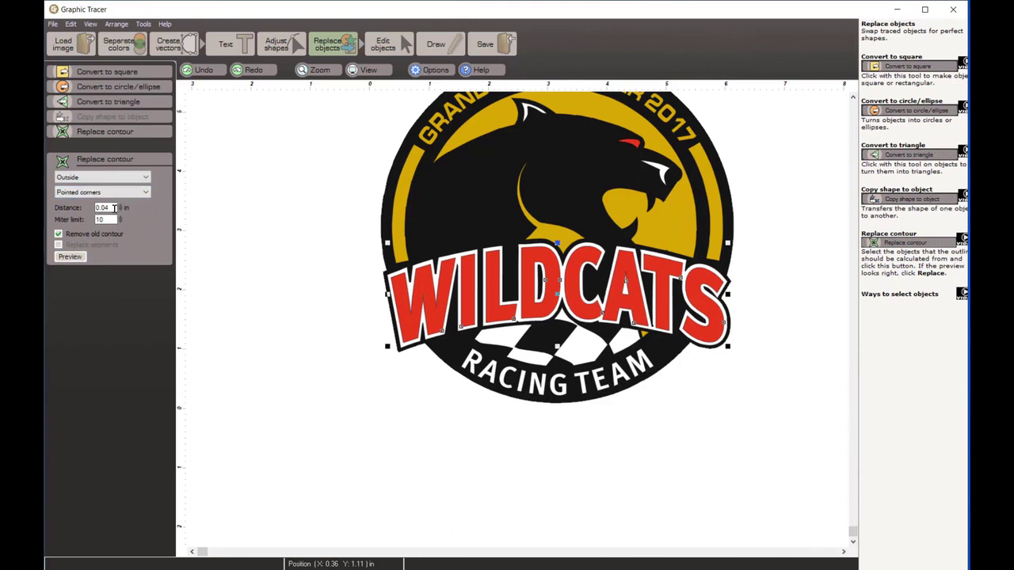
click(70, 256)
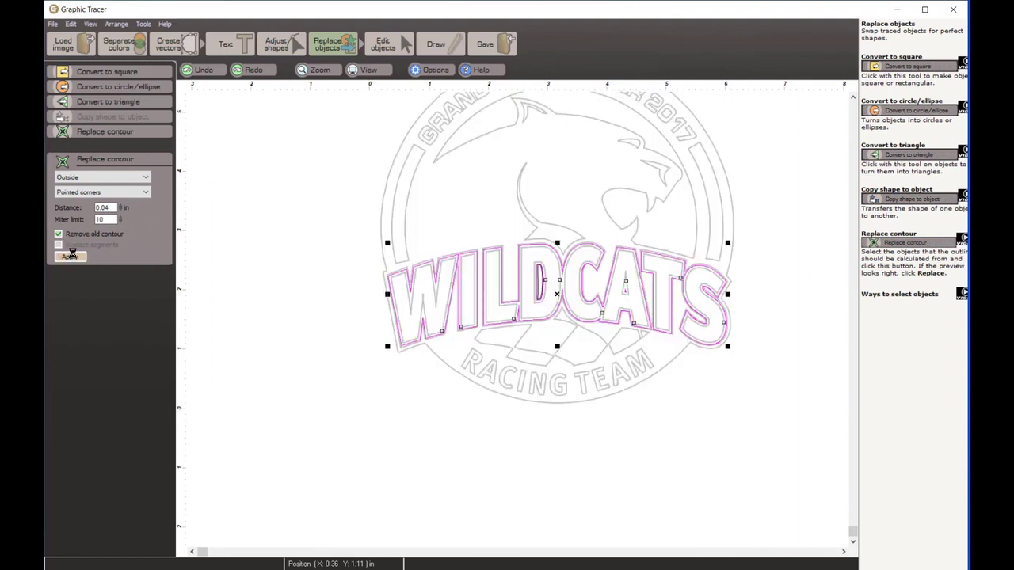
Try a contour distance of 0.05 in, refine it to 0.055 in, and compare the preview with the traced outline
scroll(451, 262, up, 2)
scroll(450, 261, up, 1)
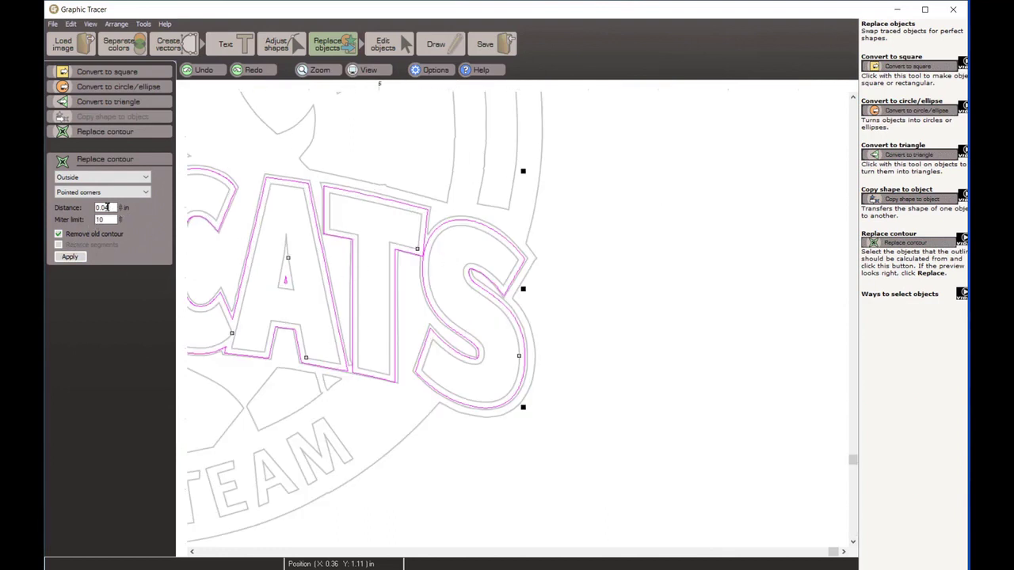
text(5)
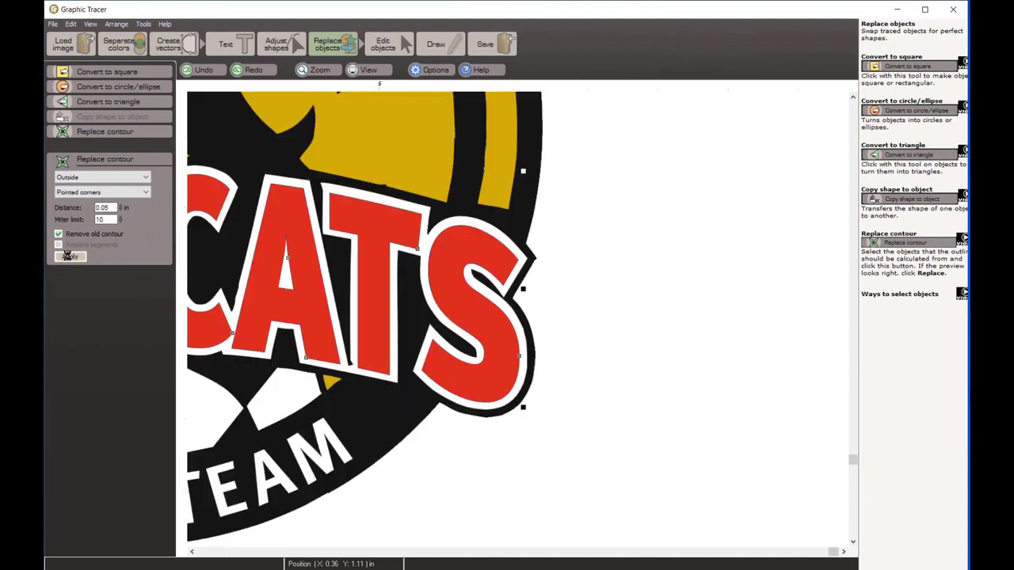
click(70, 257)
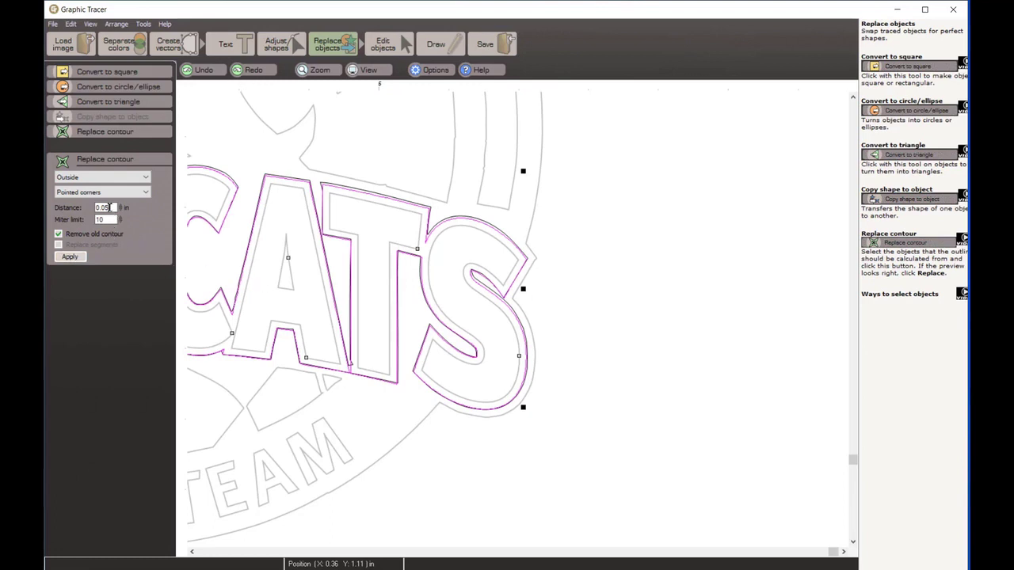
text(5)
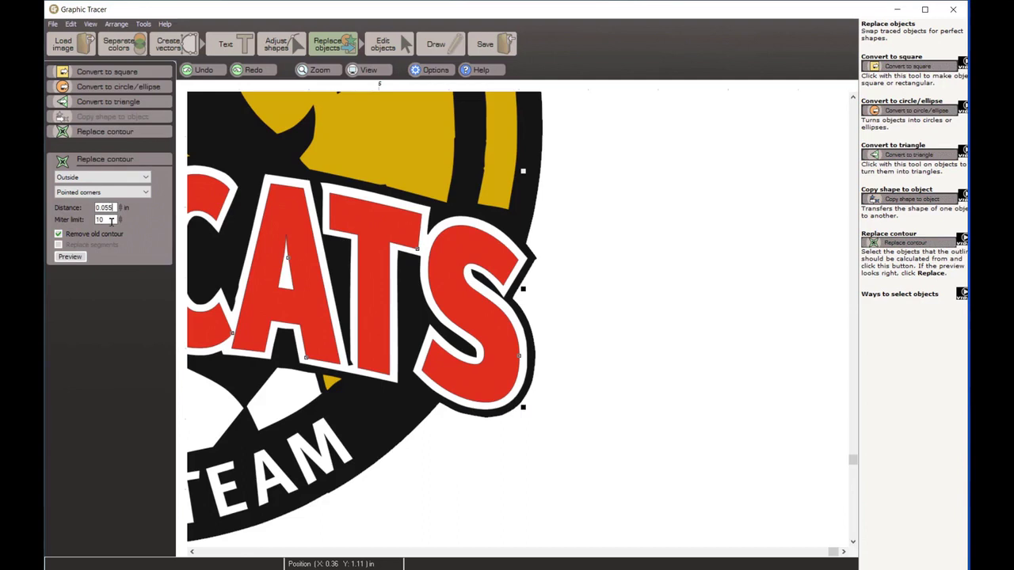
click(69, 257)
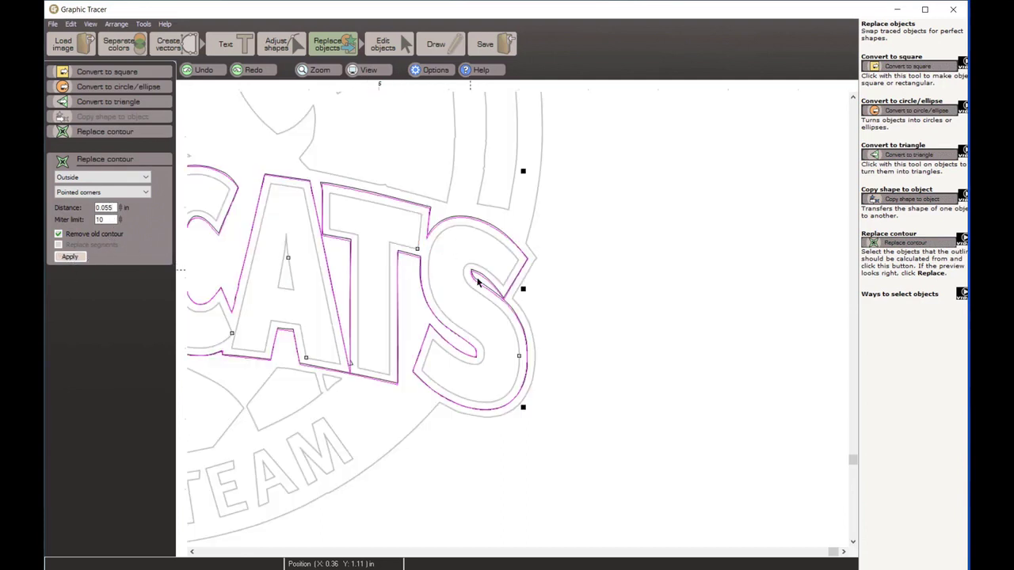
scroll(396, 340, down, 3)
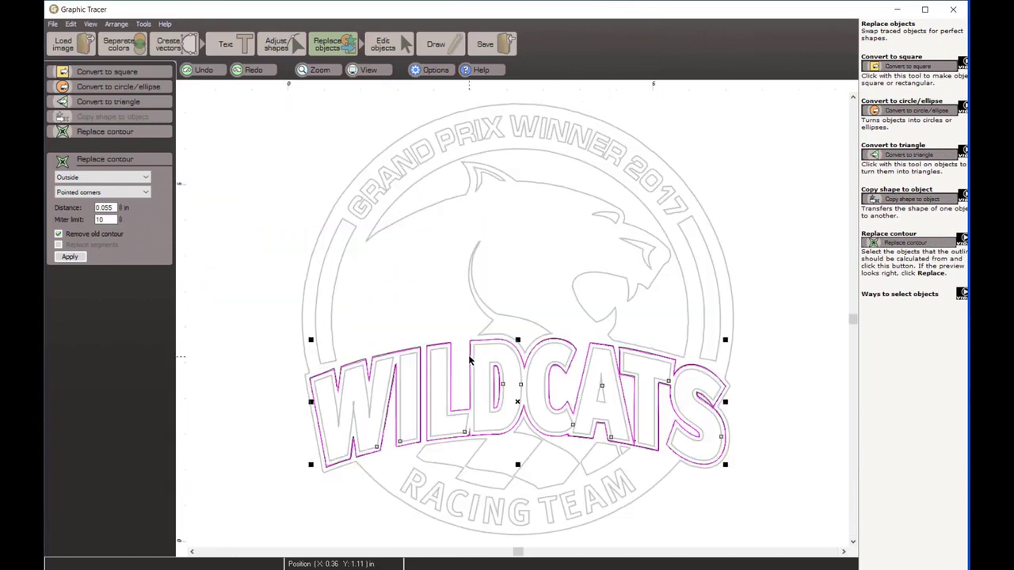
Check the outside contour preview around WILDCATS and apply it with pointed corners at 0.055 in, removing the old contour
scroll(446, 332, up, 3)
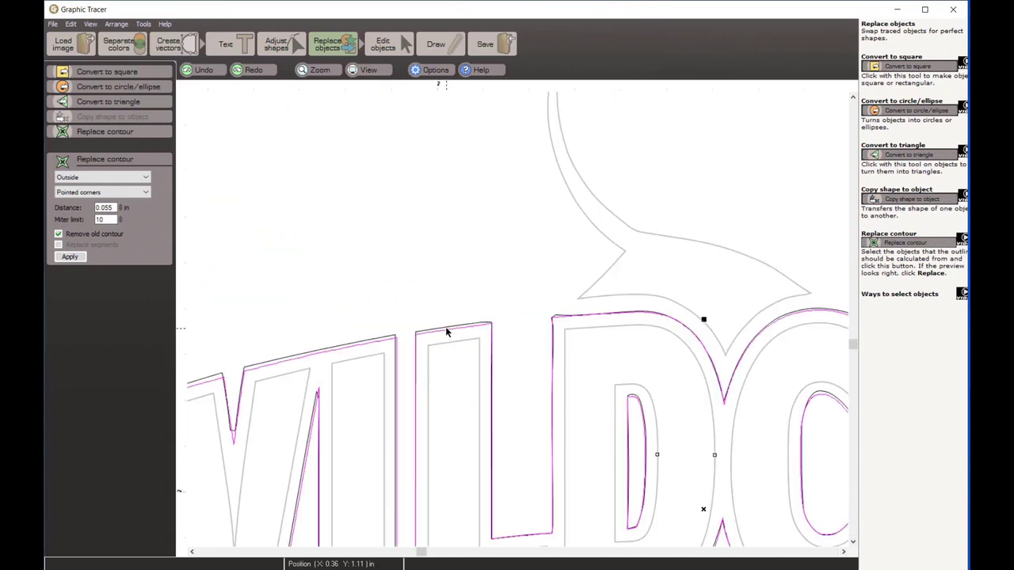
scroll(517, 324, down, 2)
scroll(516, 324, down, 1)
scroll(516, 323, up, 1)
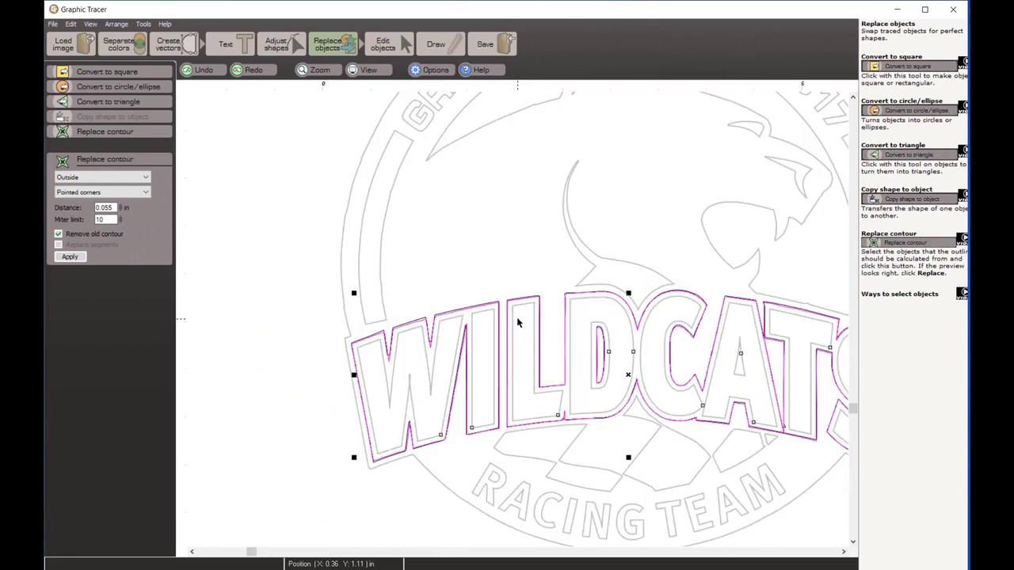
click(69, 257)
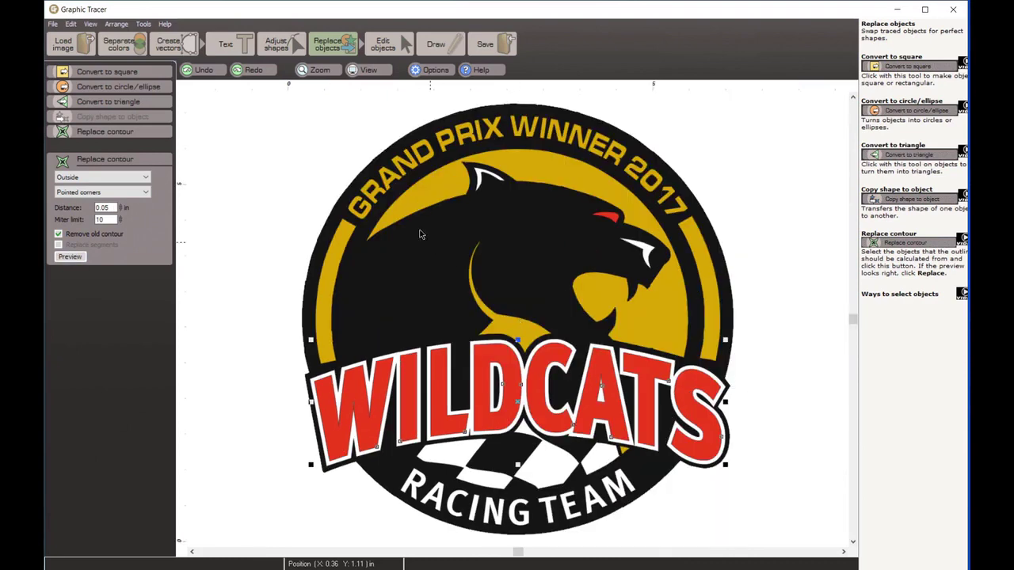
Select the black outer outline for node editing and convert its short segment beside the W to a straight line
shift+click(403, 197)
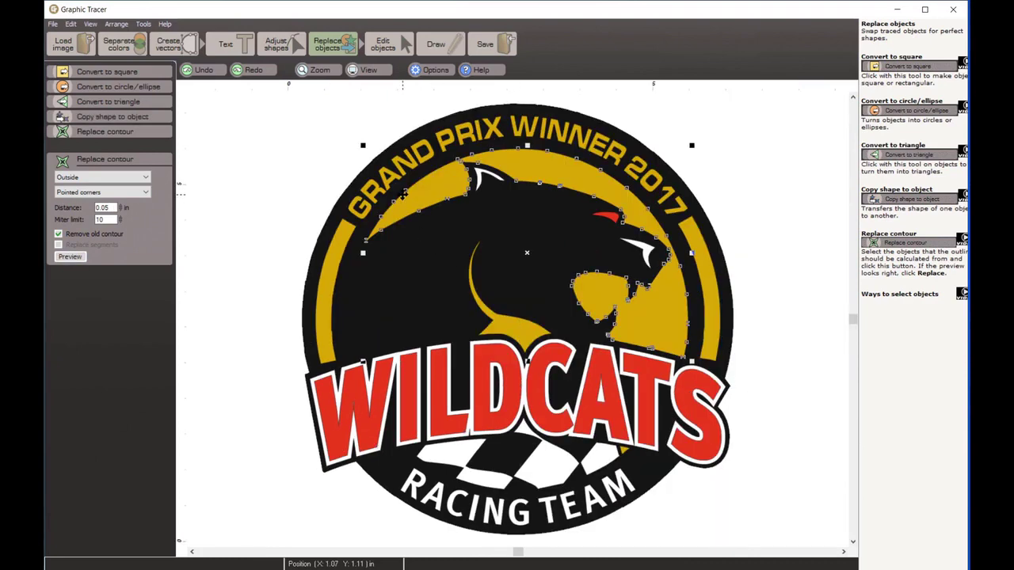
click(276, 45)
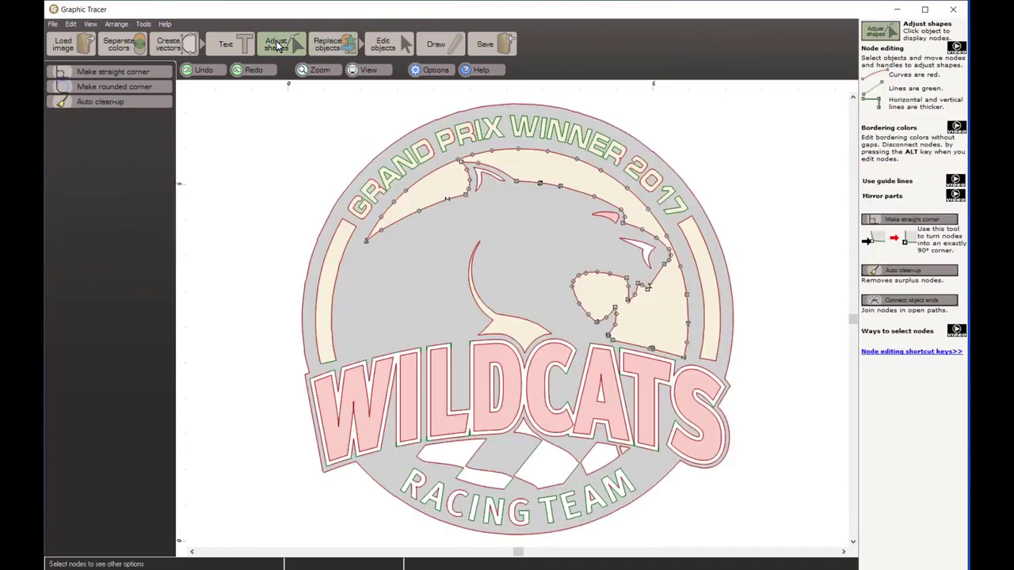
click(311, 376)
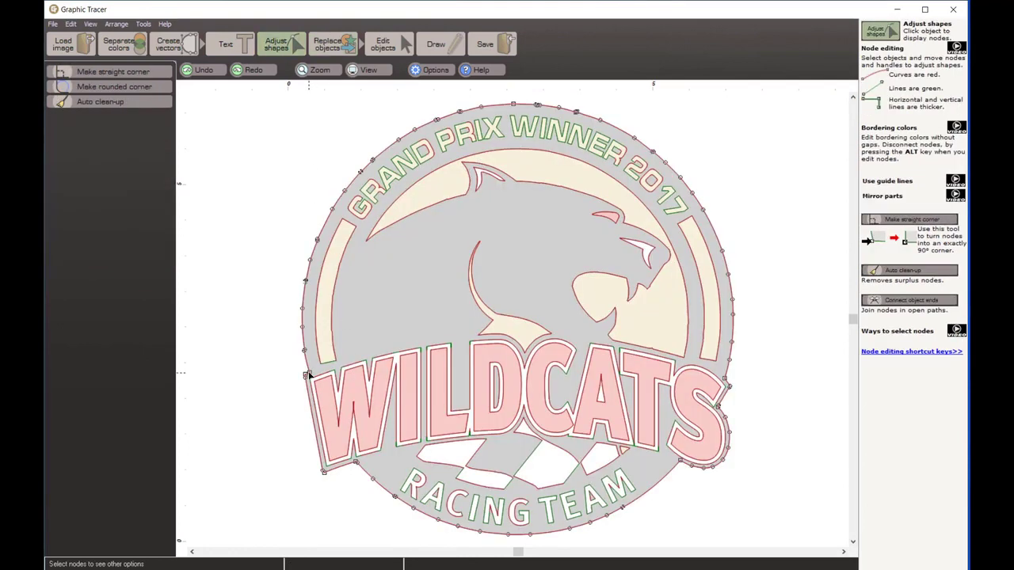
scroll(311, 377, up, 3)
scroll(516, 318, up, 2)
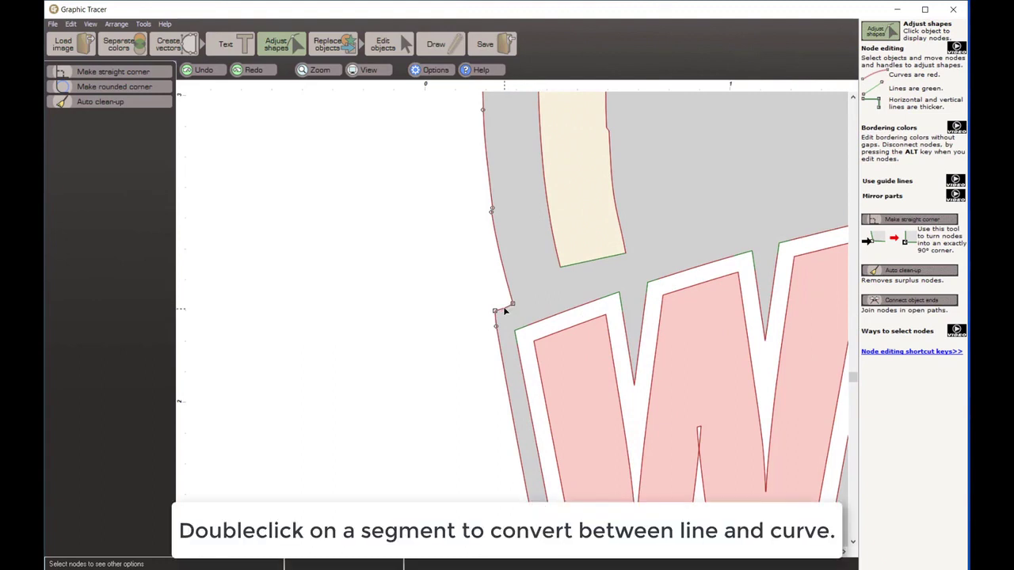
click(505, 309)
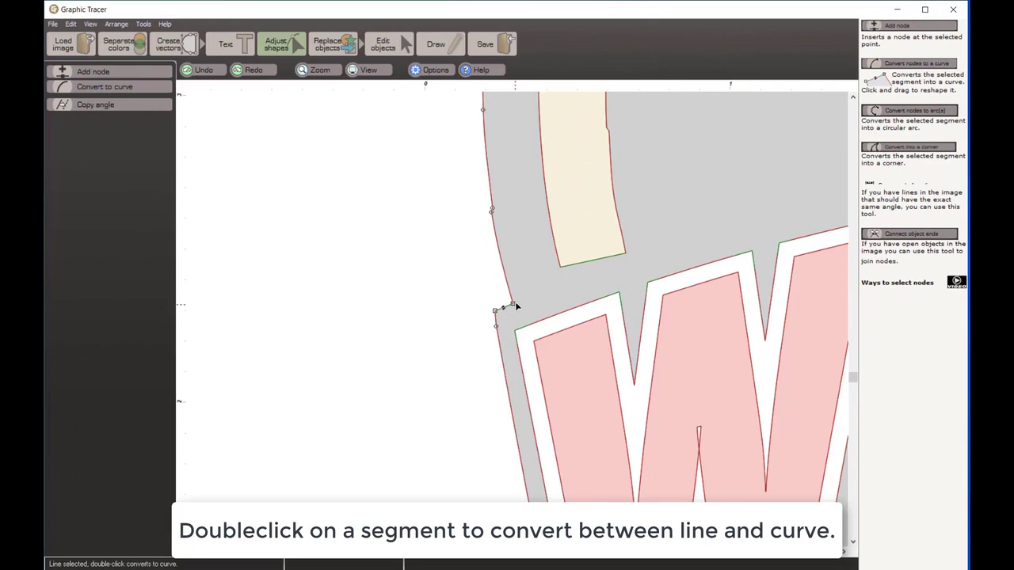
Convert the short segment of the black outer outline above the S to a straight line
scroll(511, 316, down, 4)
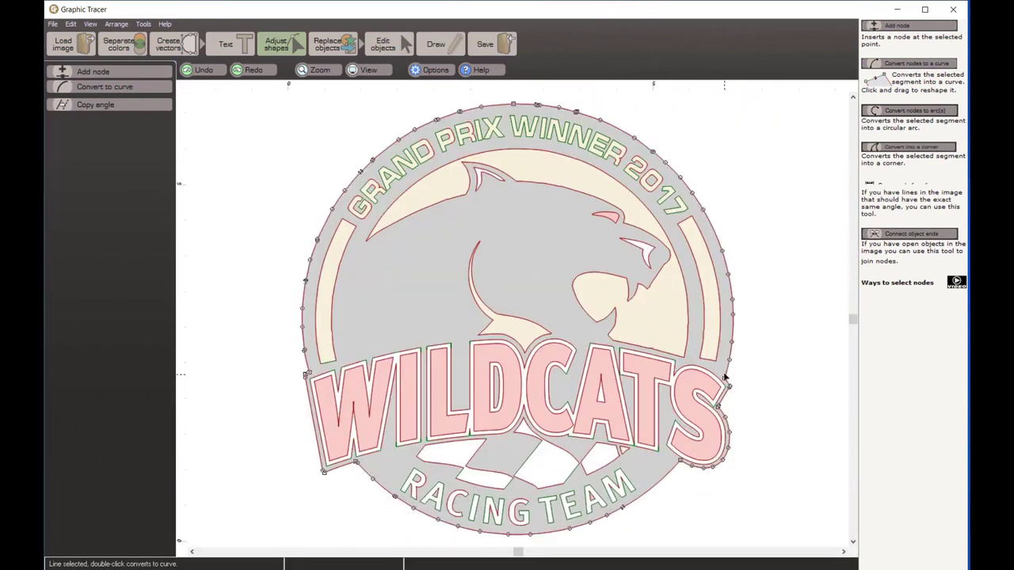
scroll(727, 378, up, 3)
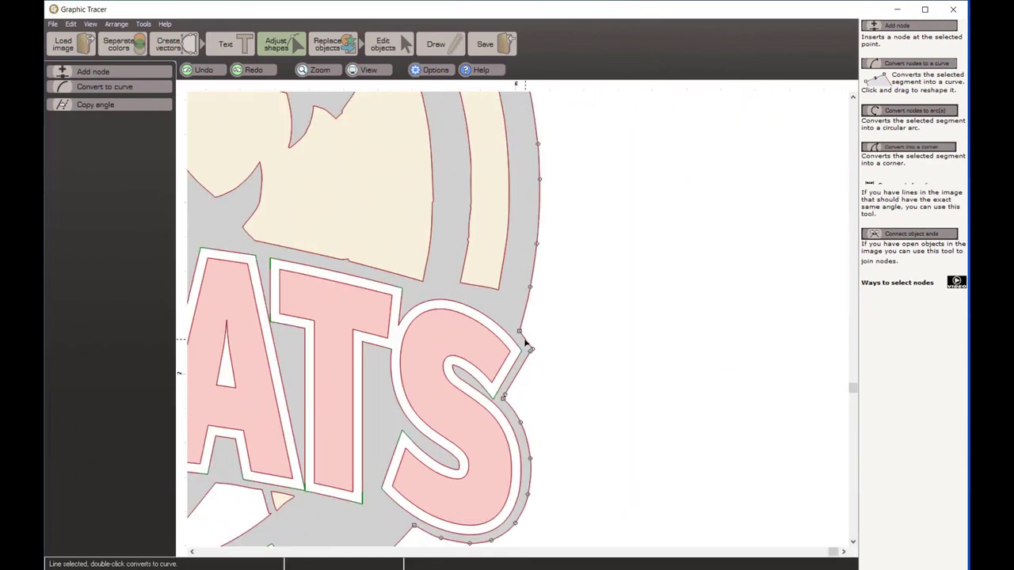
click(524, 341)
scroll(523, 341, down, 3)
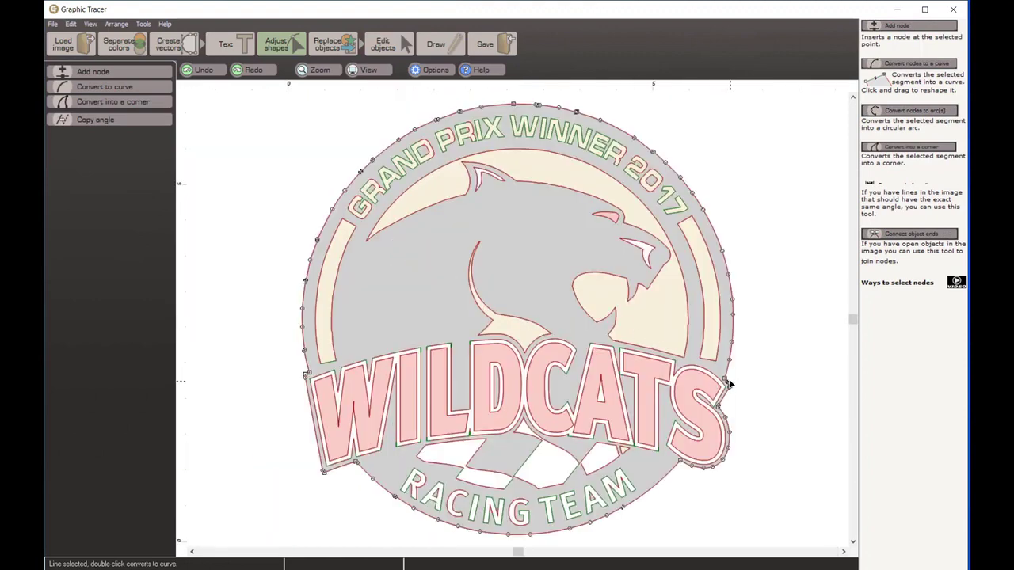
Select the consecutive nodes along the upper circular part of the outer outline, from the corner at the S to the corner at the W
click(726, 382)
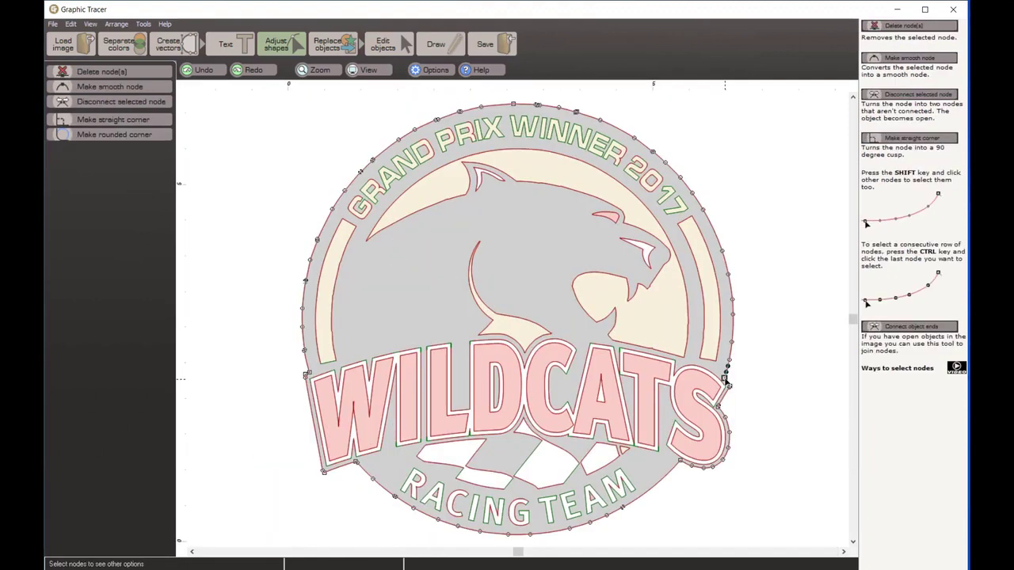
shift+click(312, 375)
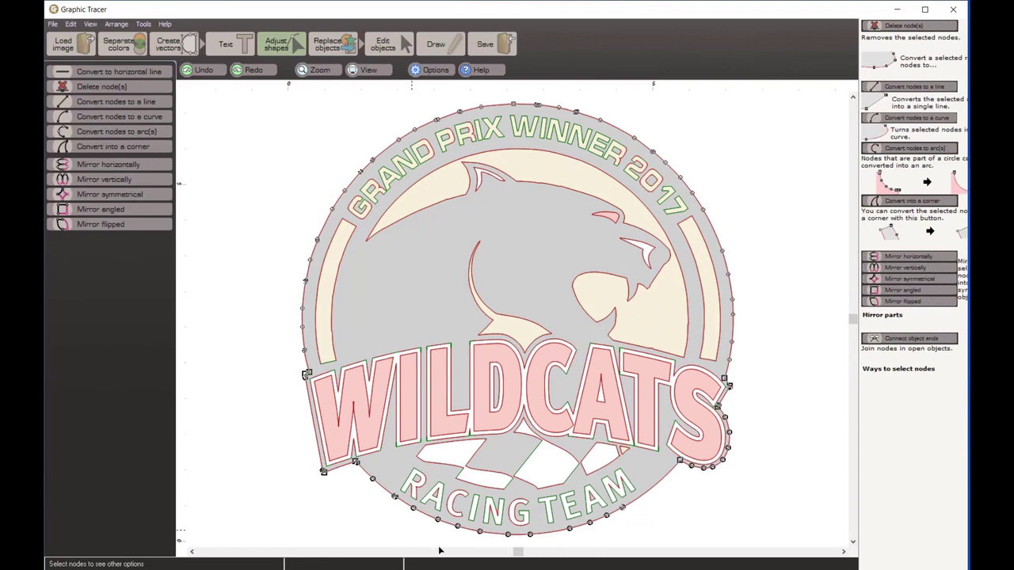
shift+click(310, 375)
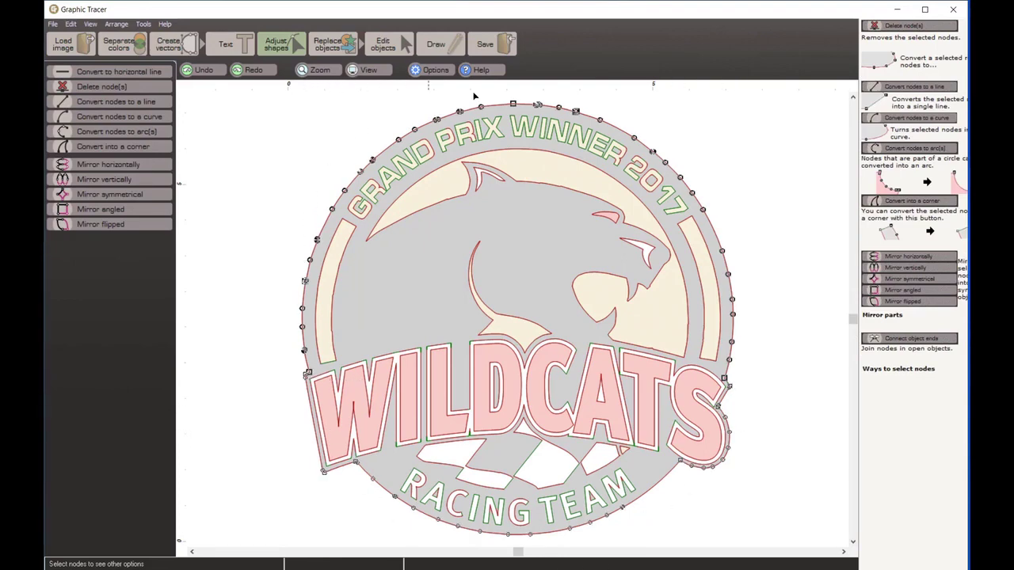